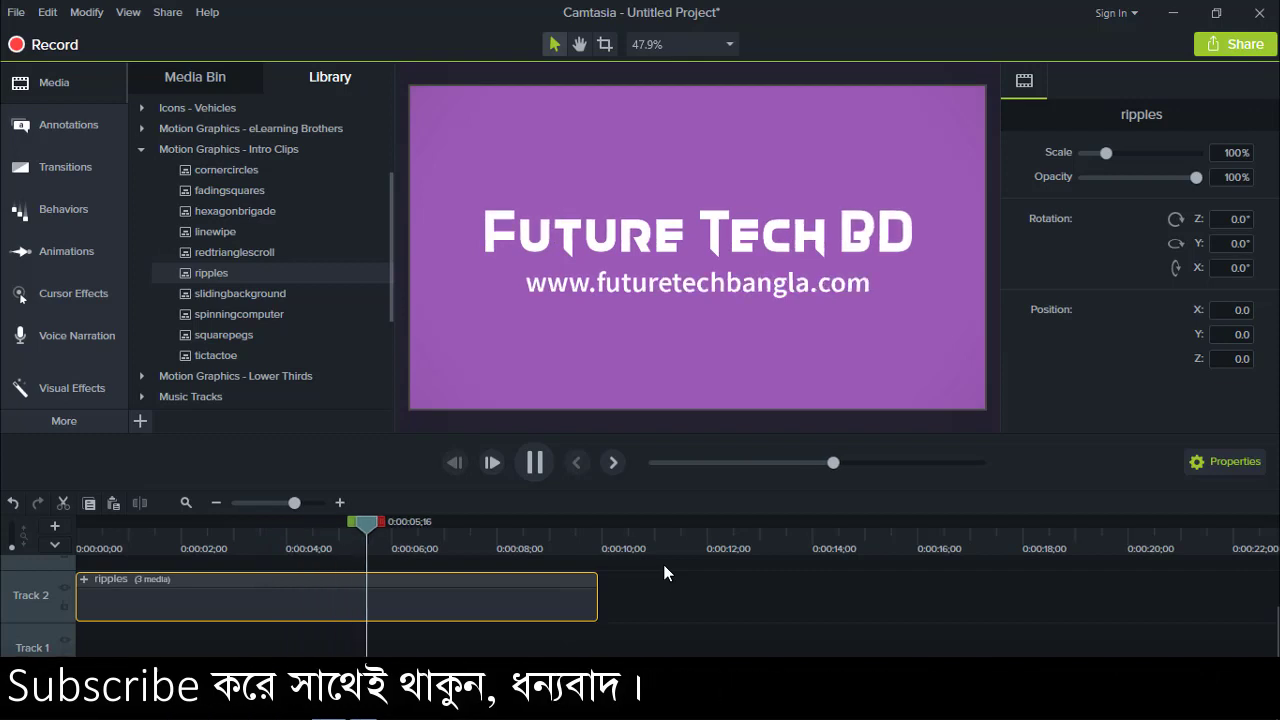
- Pause the timeline playback and preview the asimpleway track from the library's Music Tracks folder
click(530, 475)
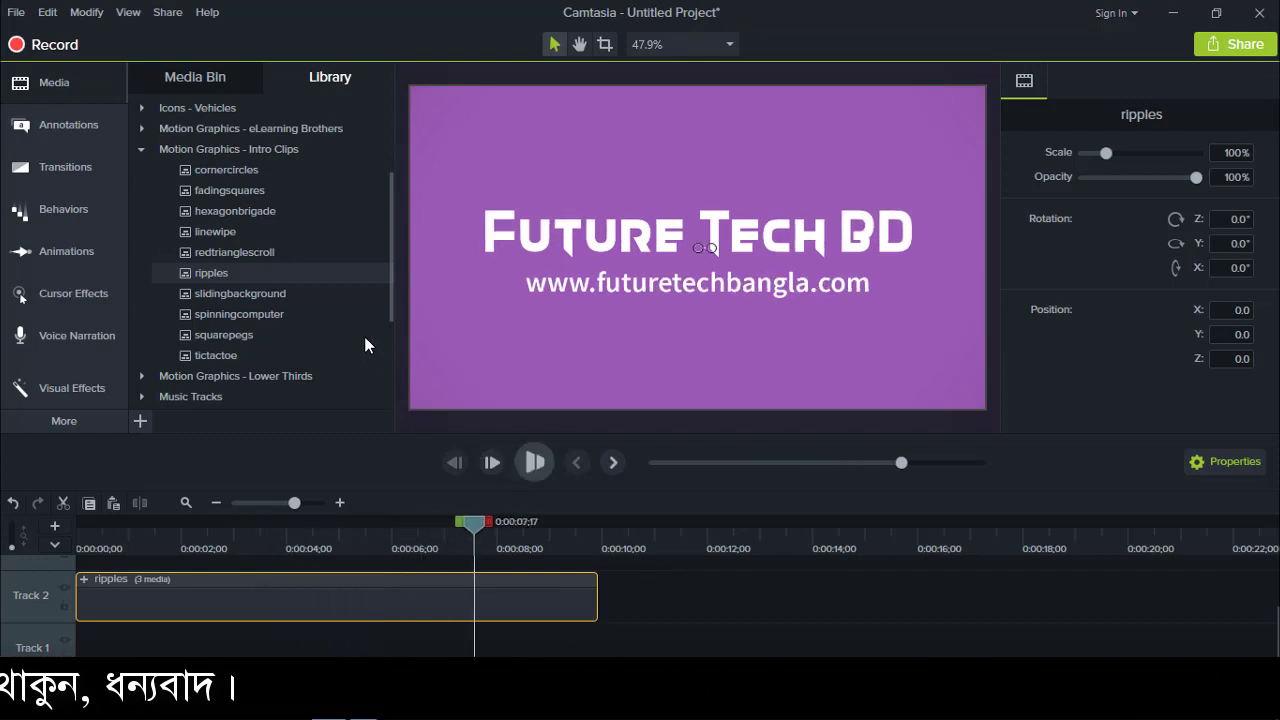
click(142, 156)
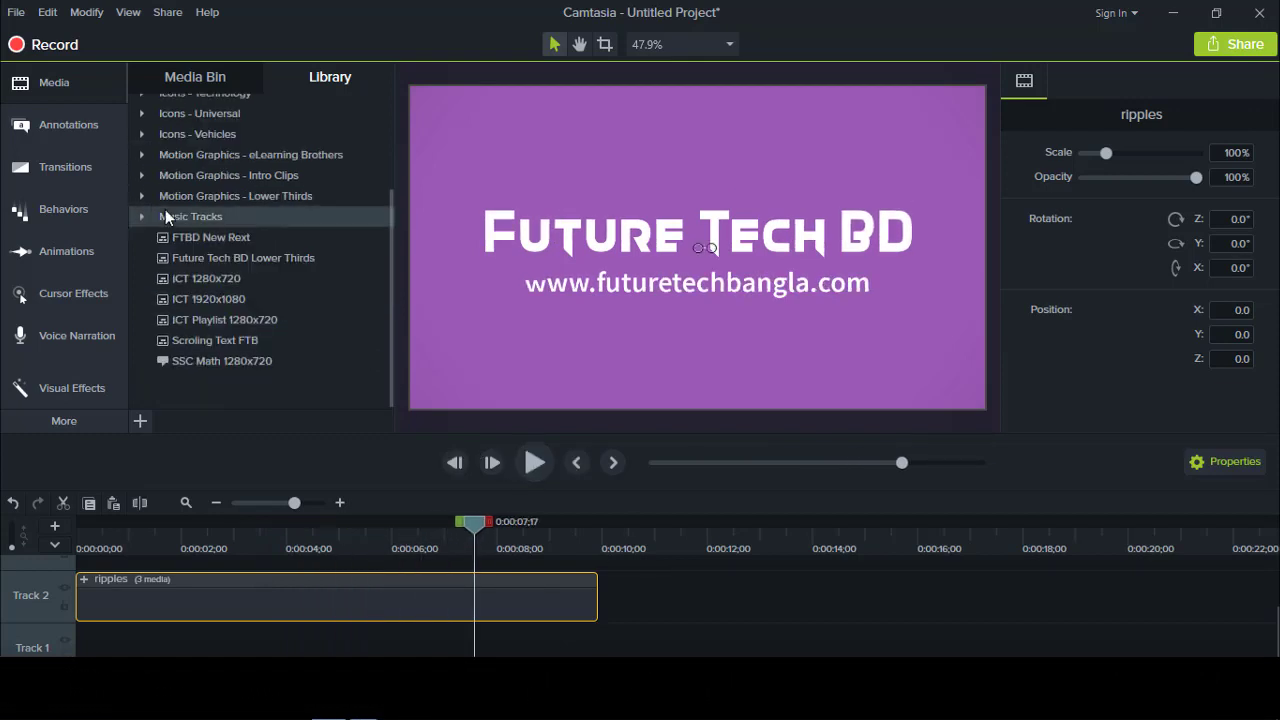
click(142, 217)
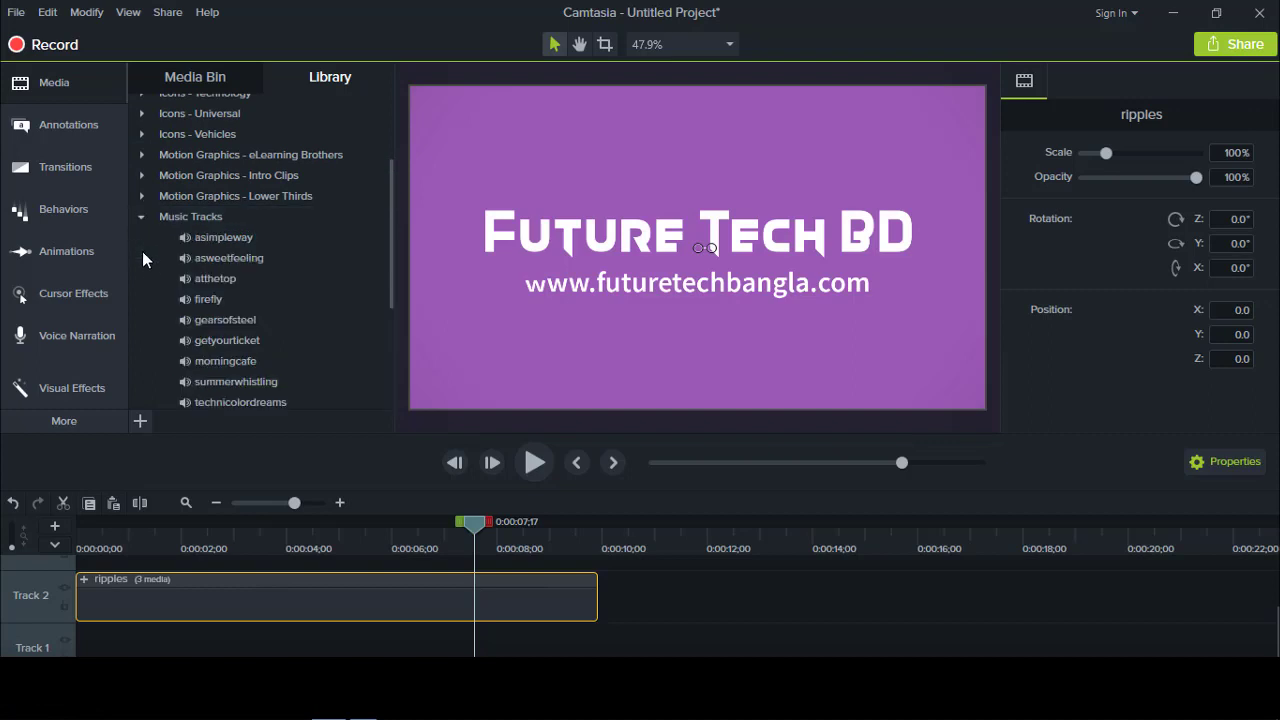
double_click(205, 237)
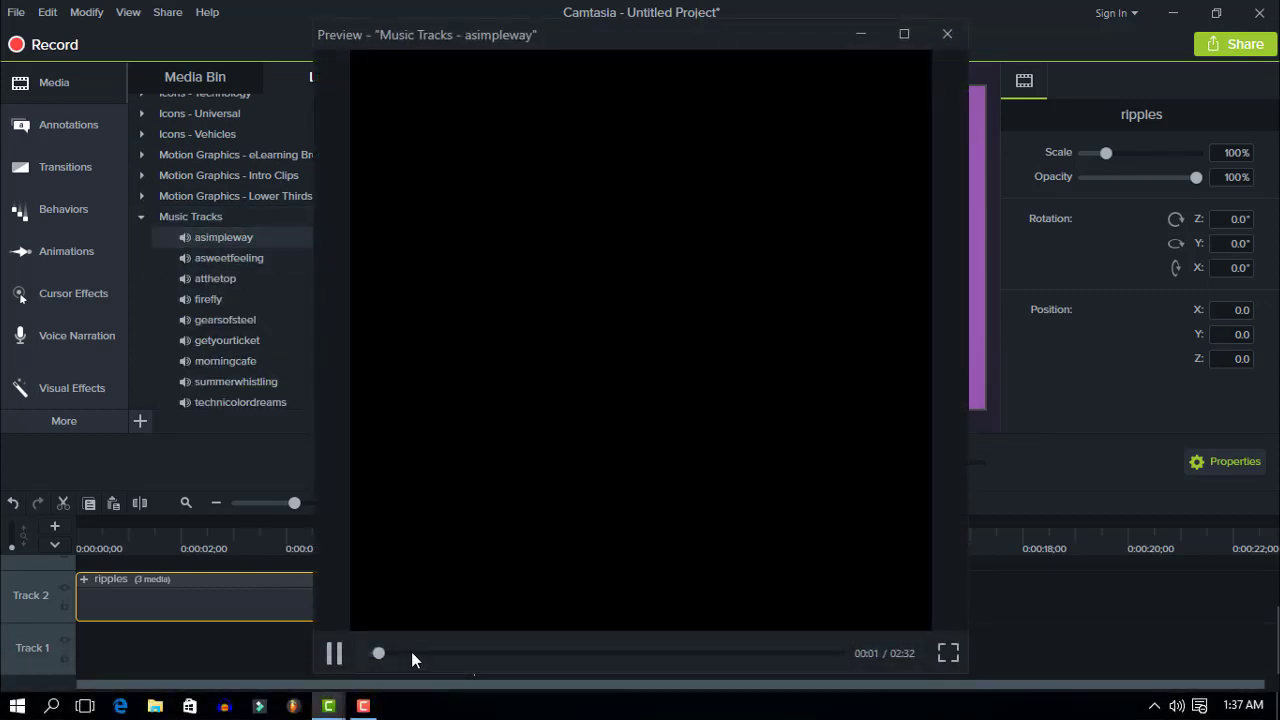
click(411, 652)
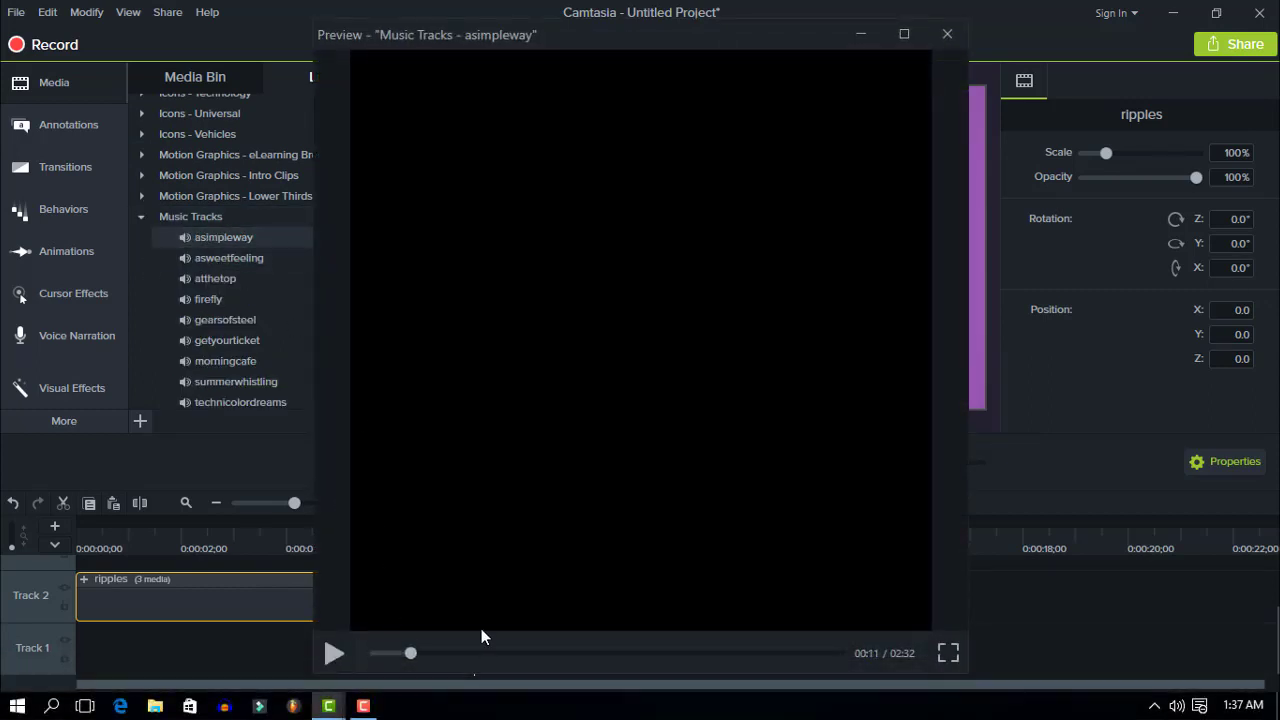
click(336, 652)
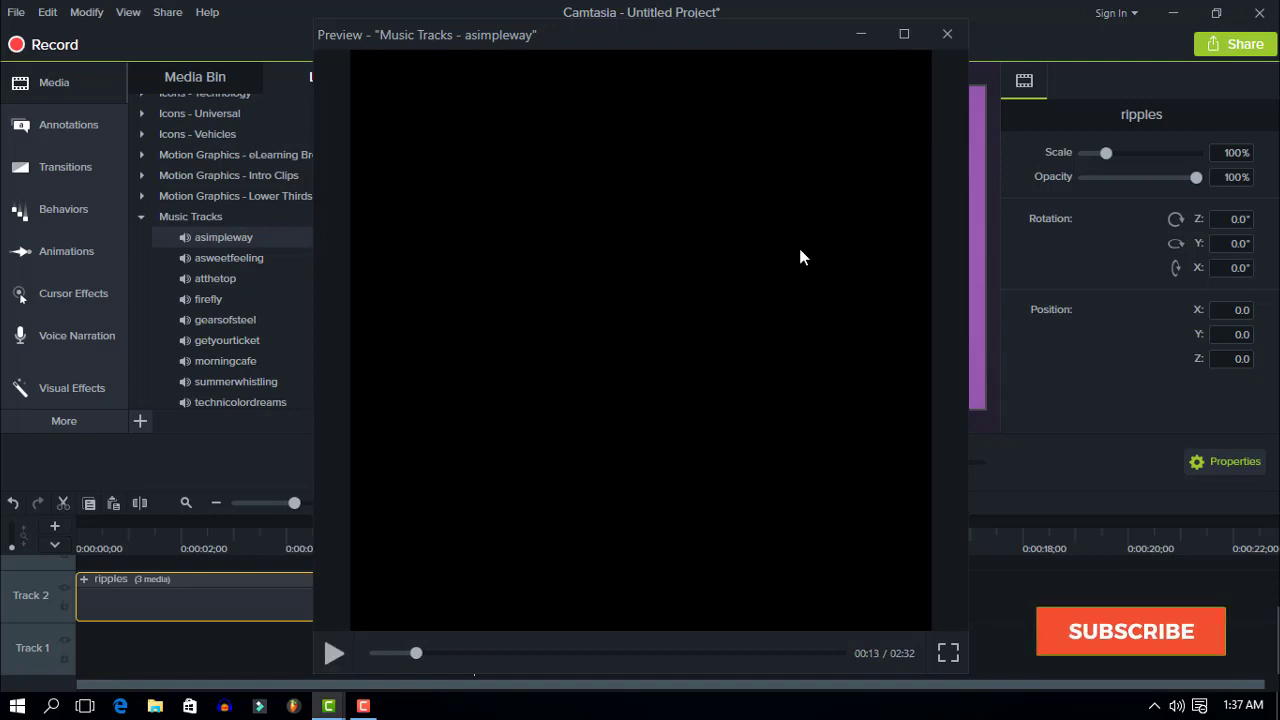
click(948, 36)
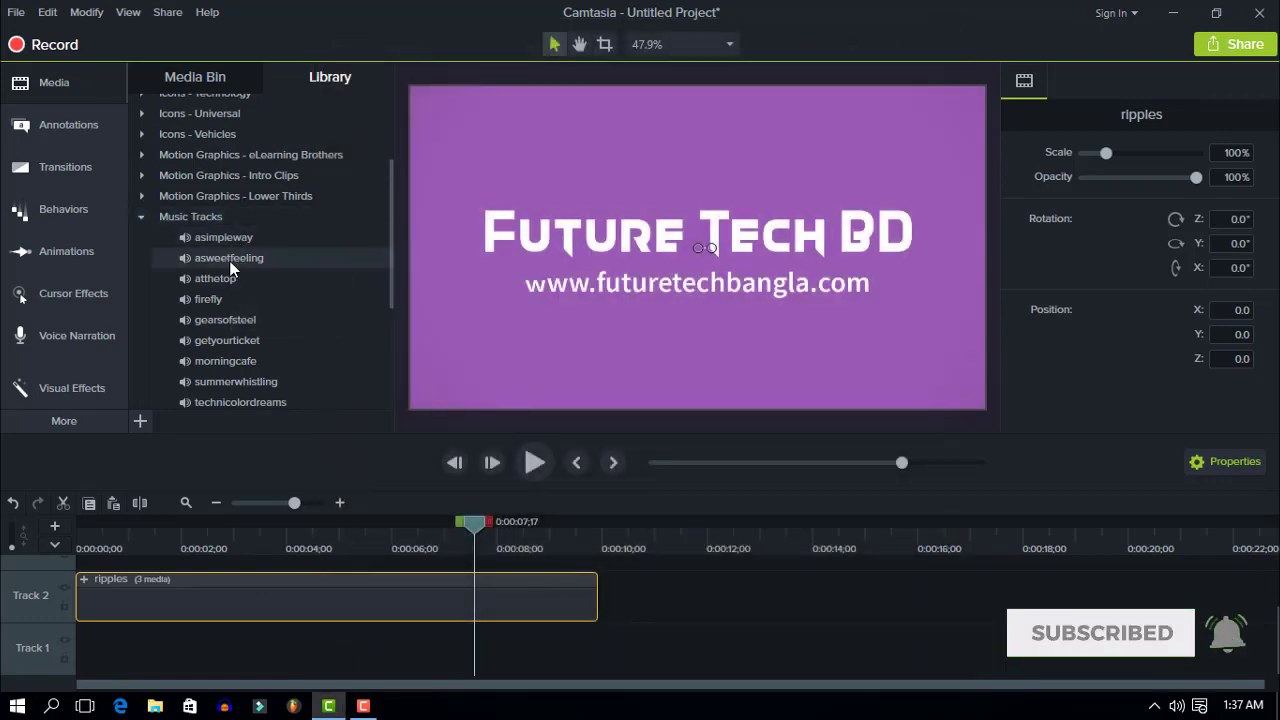
- Preview the asweetfeeling music track, skipping ahead to about 26 seconds
double_click(229, 258)
click(445, 653)
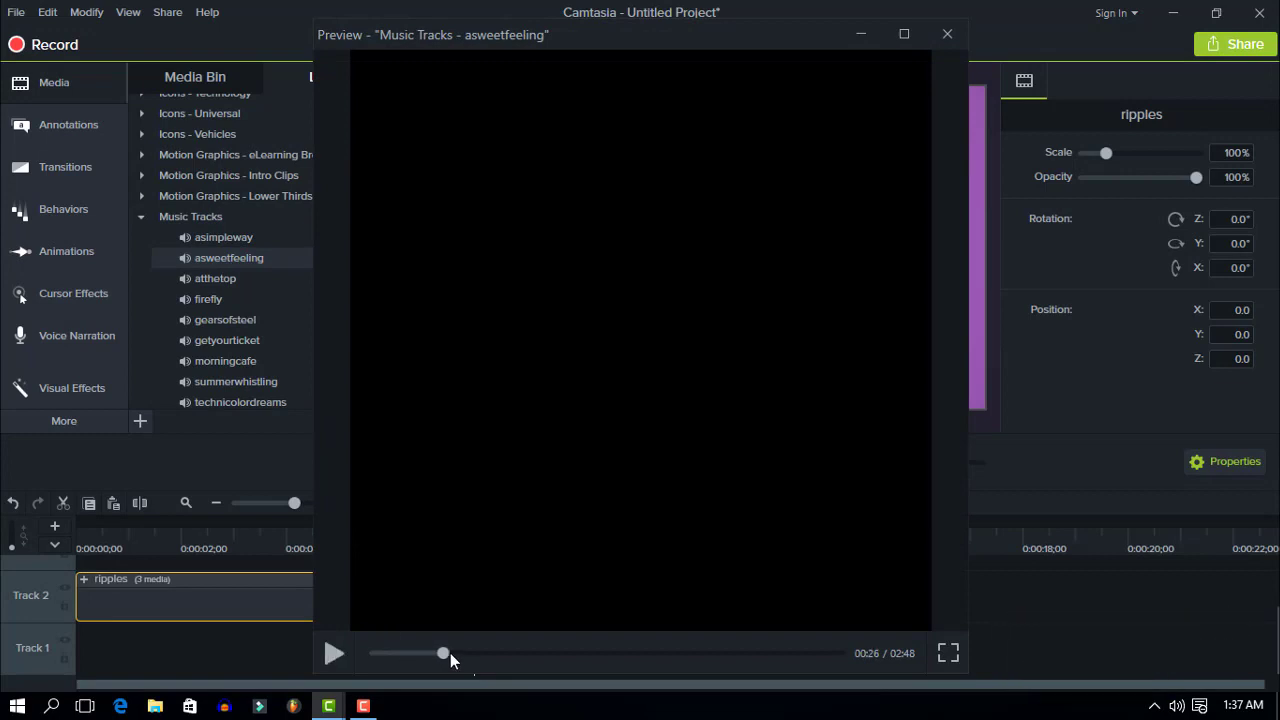
click(336, 653)
click(947, 36)
- Preview the atthetop music track from its beginning and close the preview
double_click(230, 279)
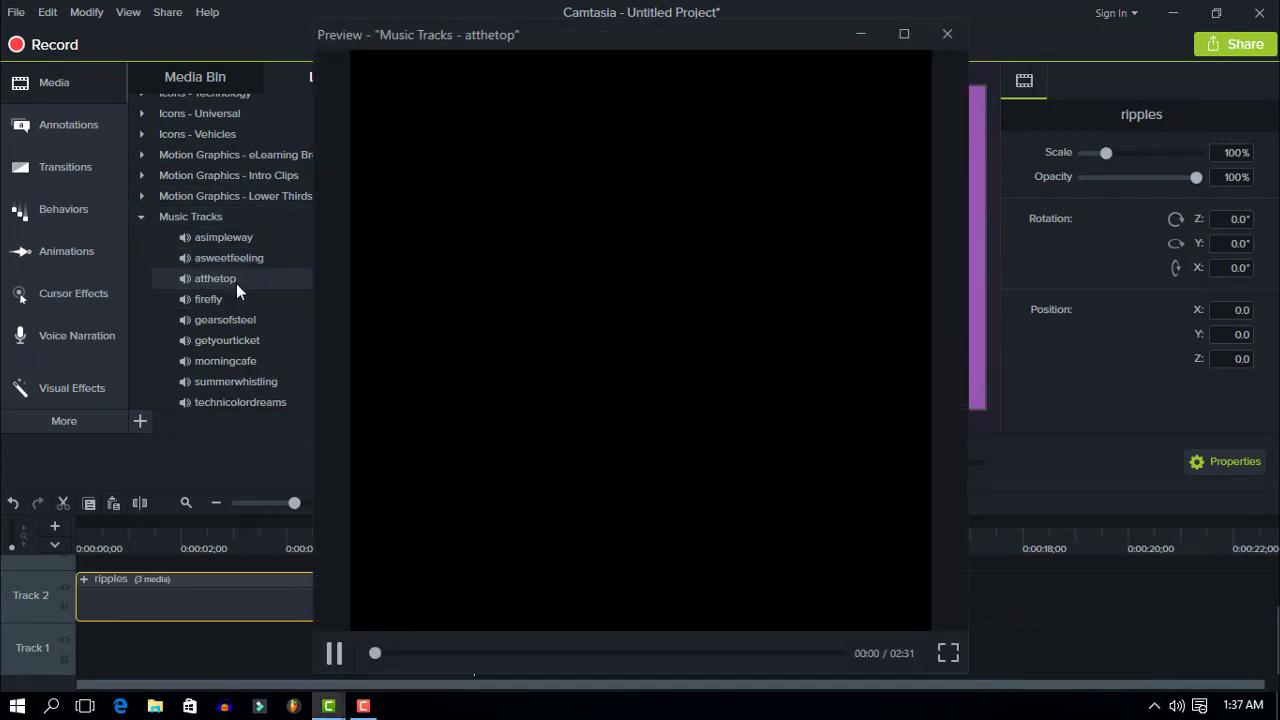
click(336, 654)
click(334, 656)
click(947, 34)
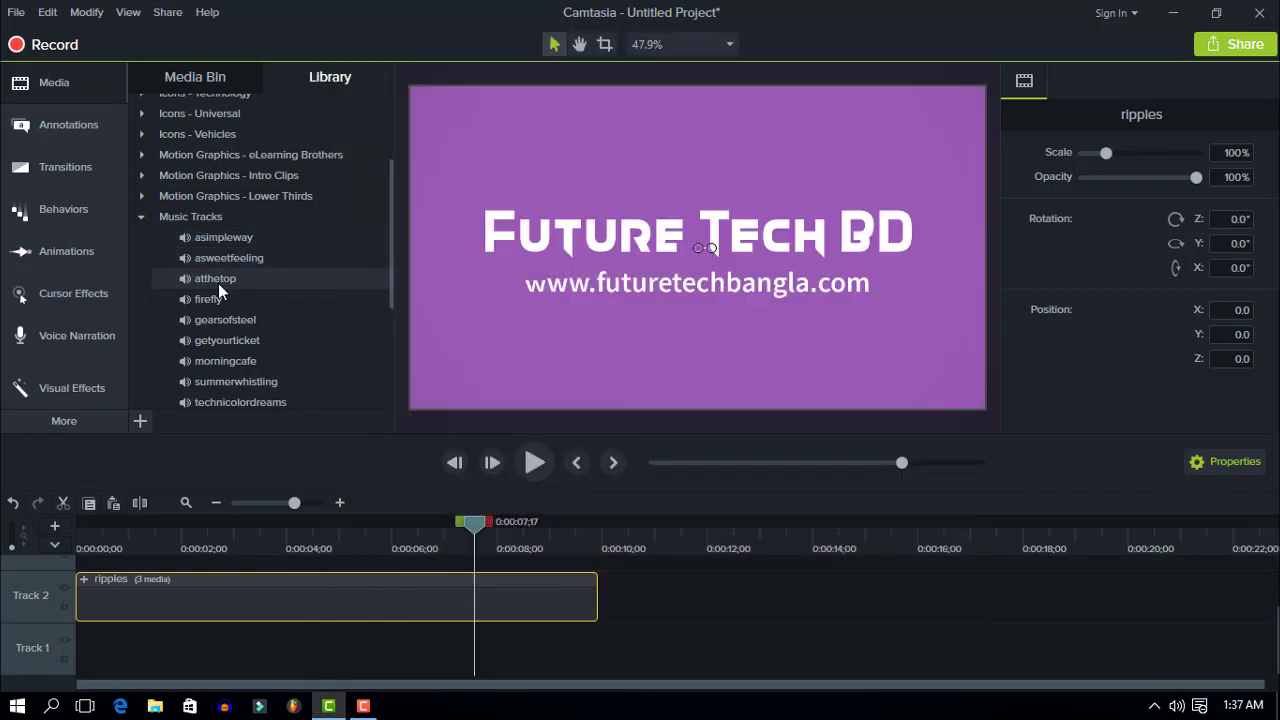
- Add the atthetop music to the start of Track 1 and split it at 0:00:09;15
drag(266, 290, 54, 645)
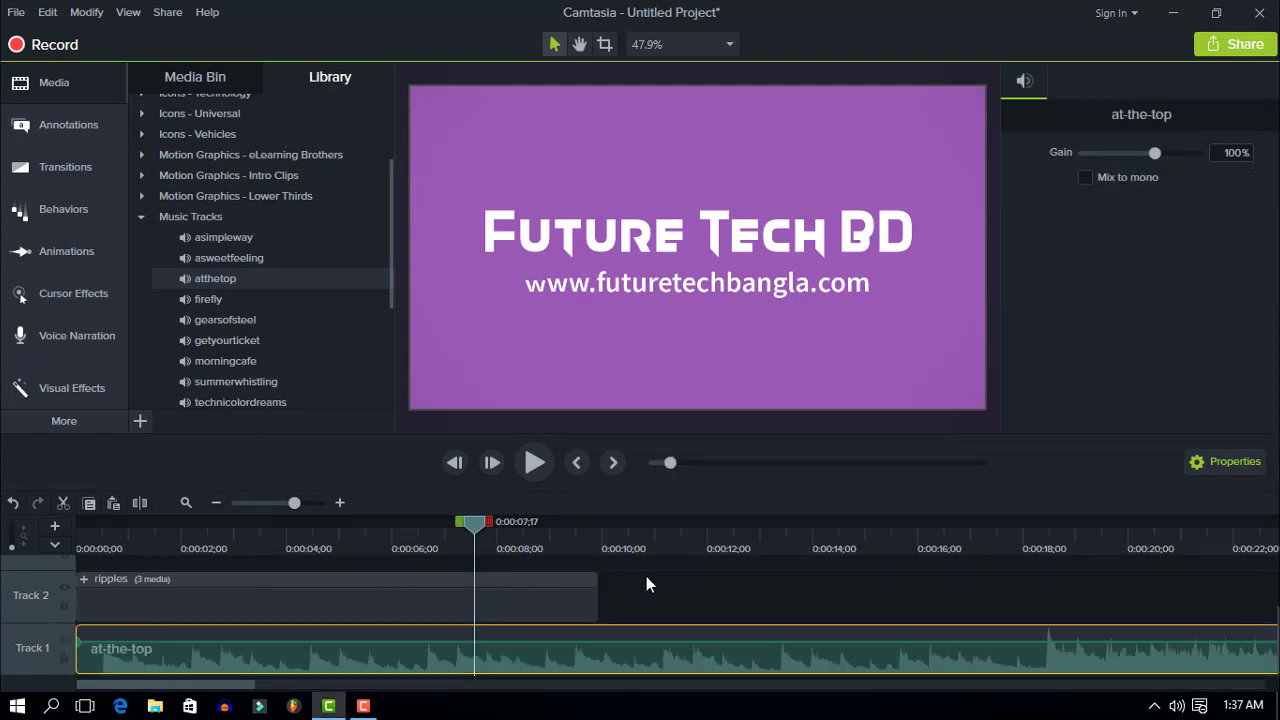
drag(474, 525, 576, 540)
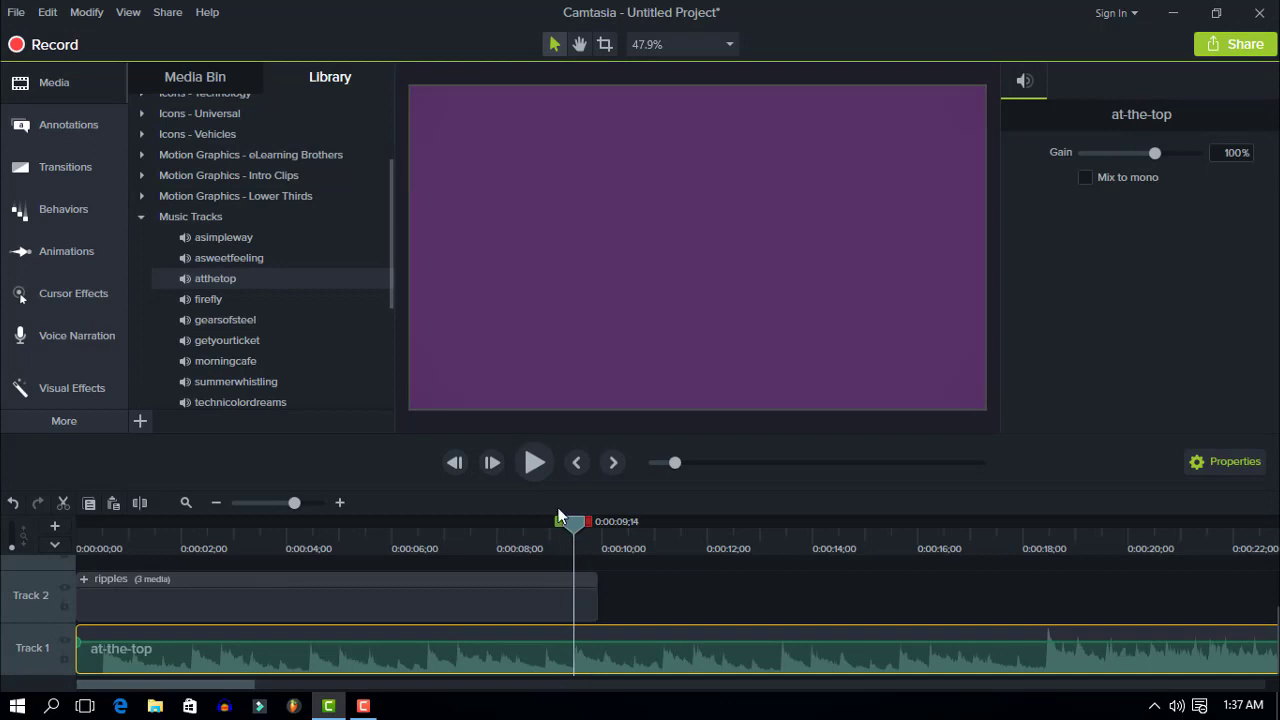
click(486, 462)
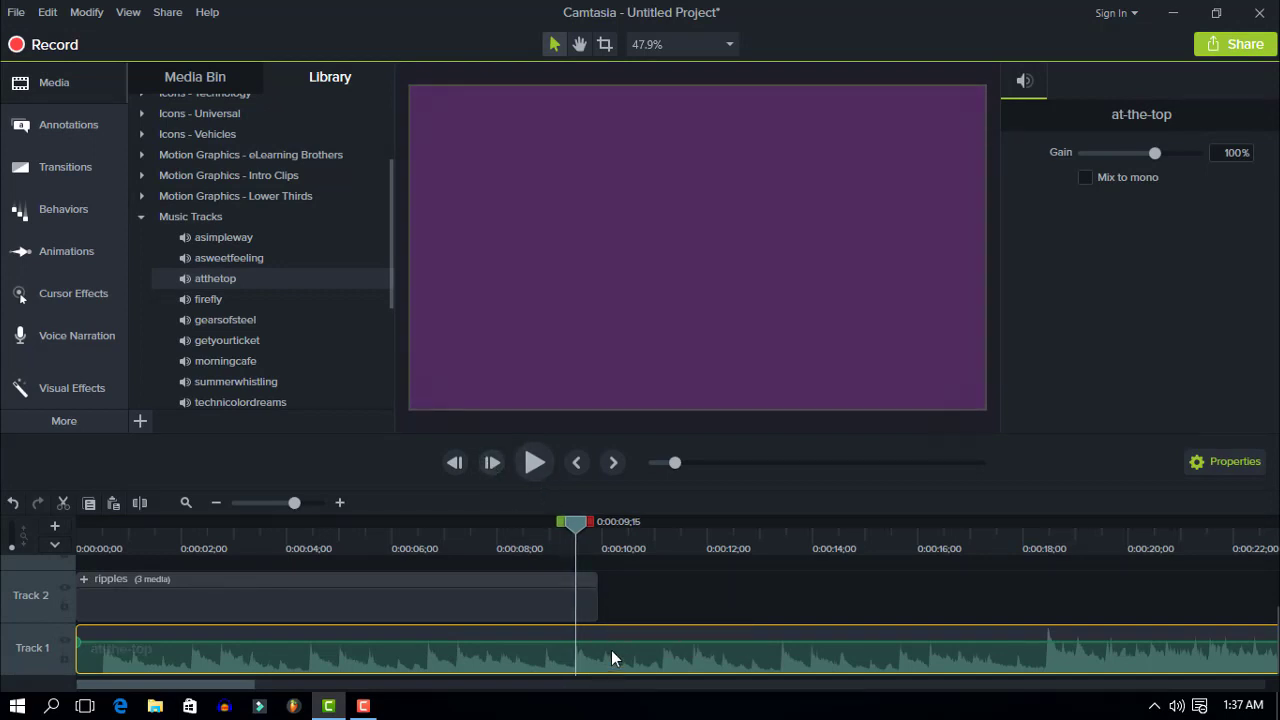
click(142, 503)
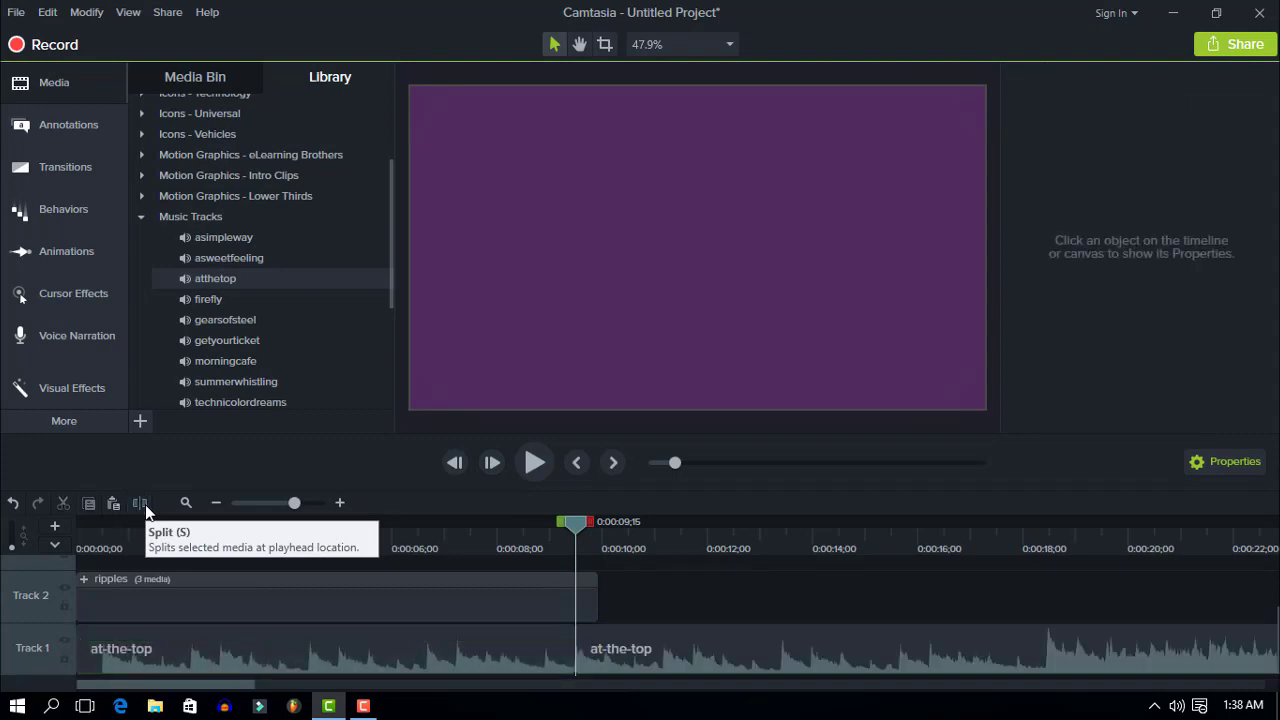
click(597, 645)
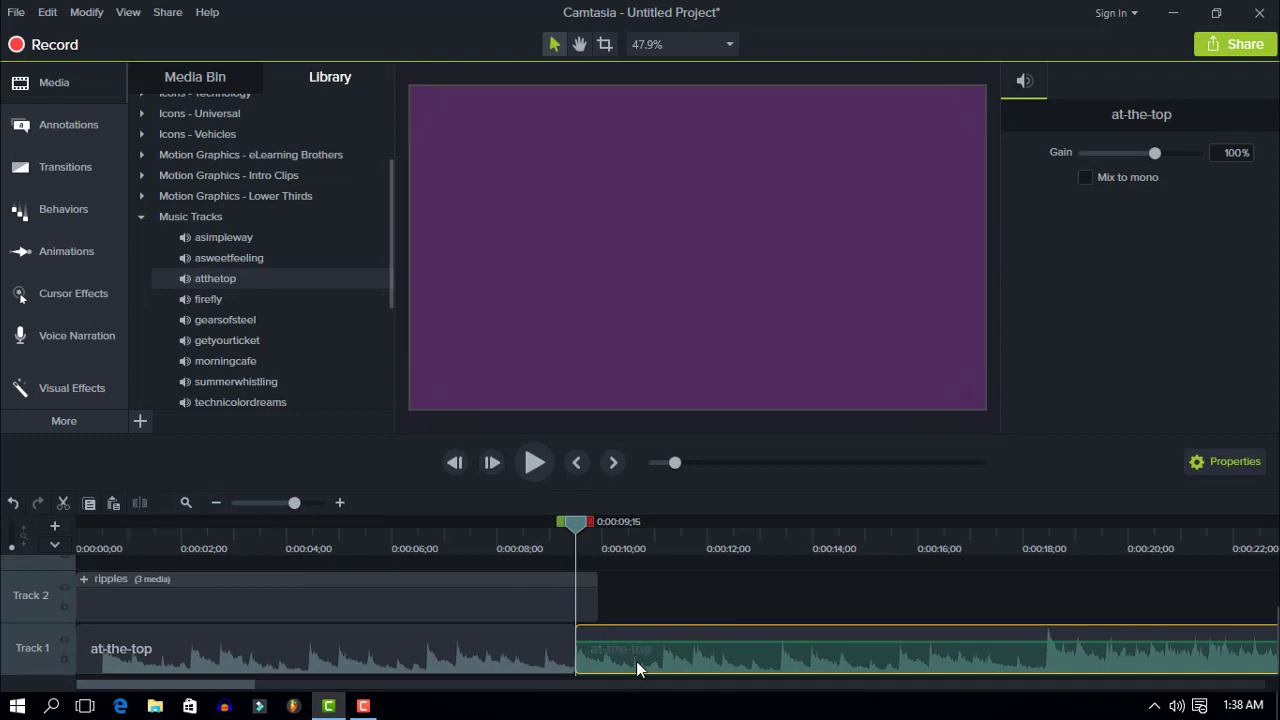
key(Delete)
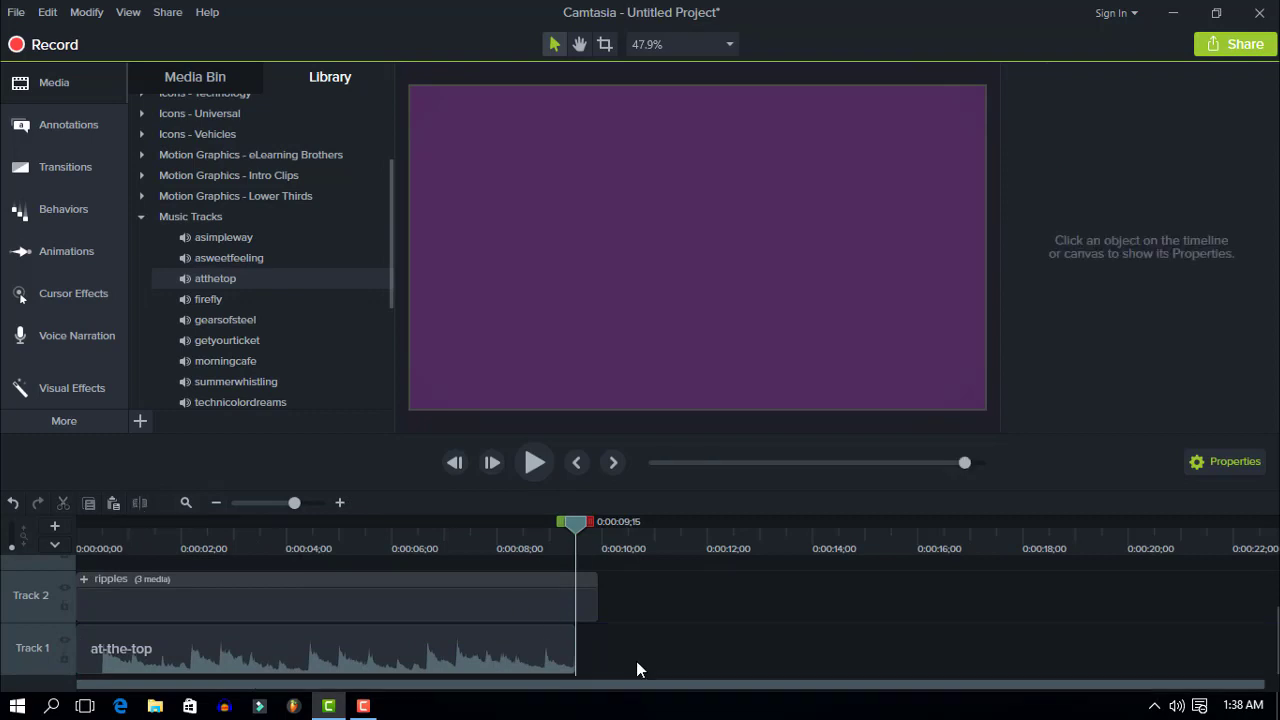
key(ctrl+z)
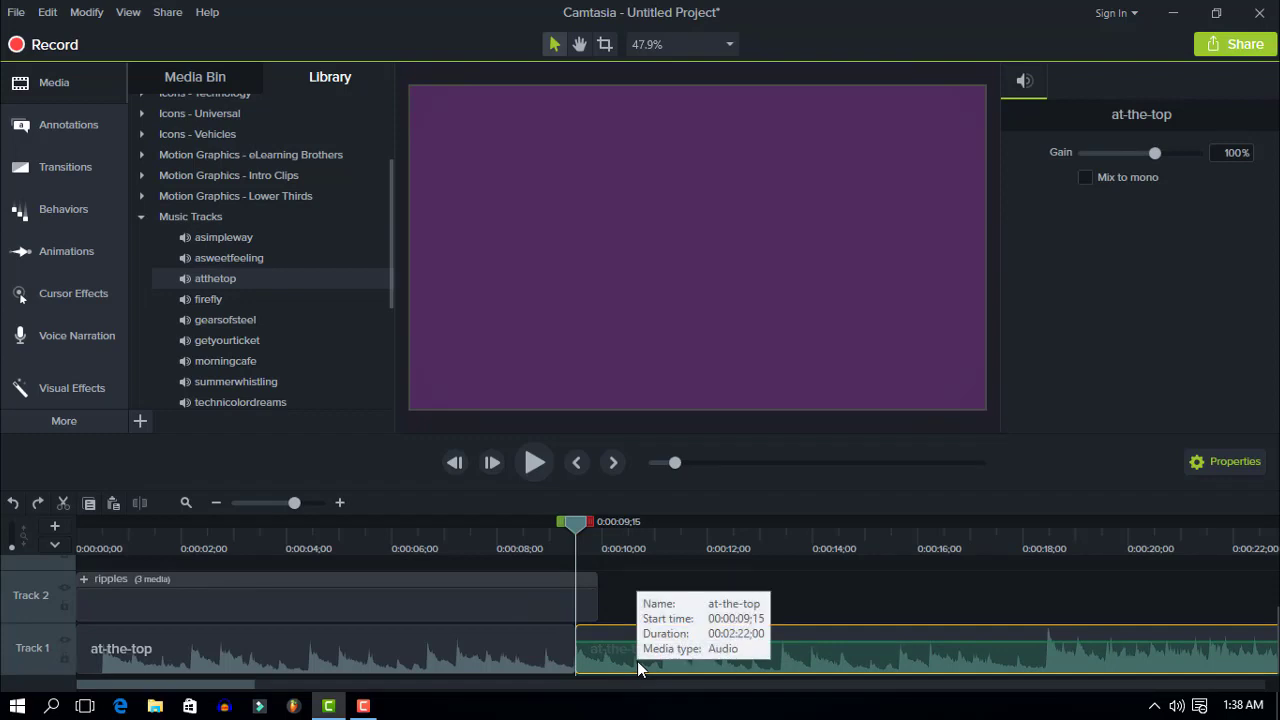
- Delete the at-the-top audio segment after the split and return the playhead to the start of the timeline
right_click(641, 657)
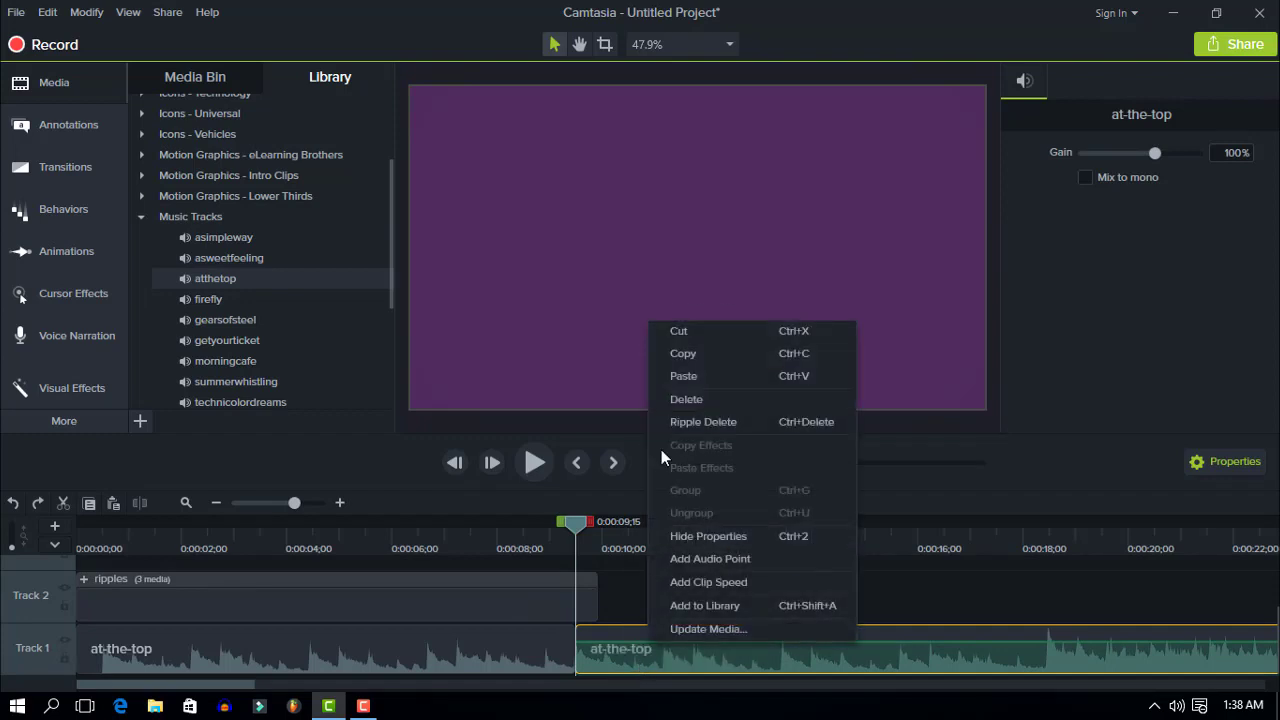
click(686, 399)
drag(580, 526, 30, 586)
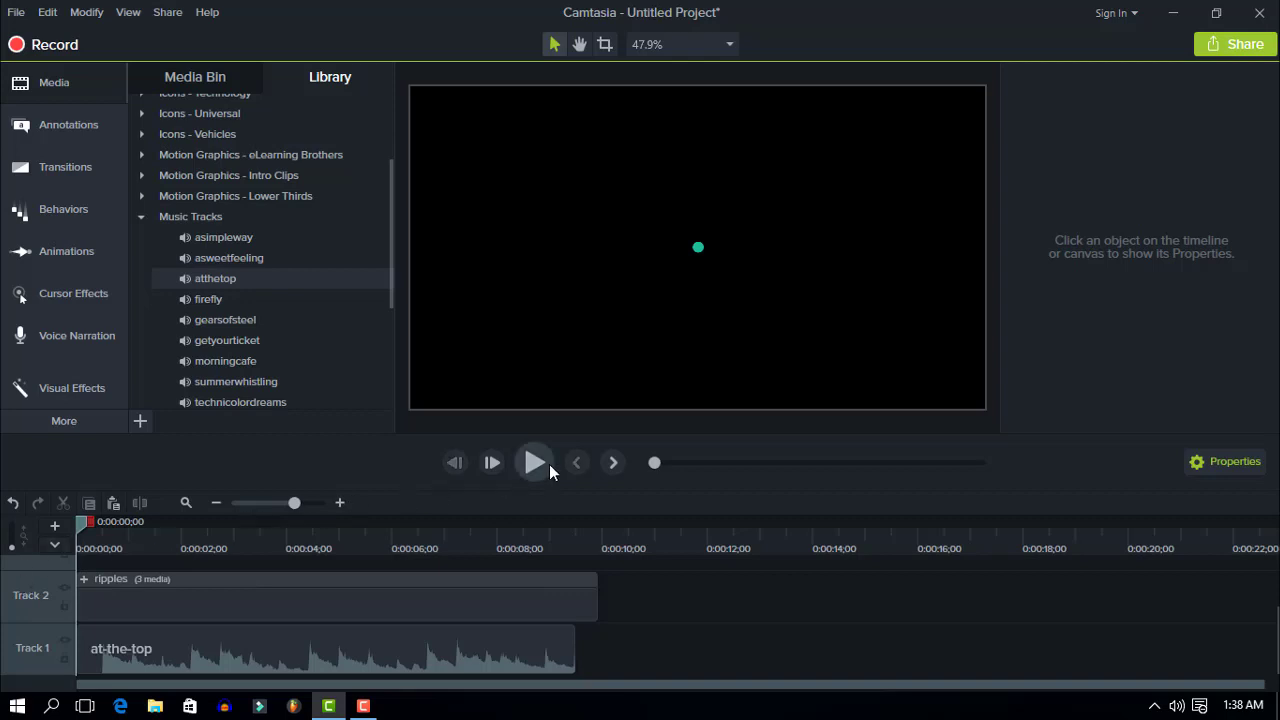
- Lower the volume level of the at-the-top audio clip on Track 1 to about 69%
click(437, 657)
right_click(437, 657)
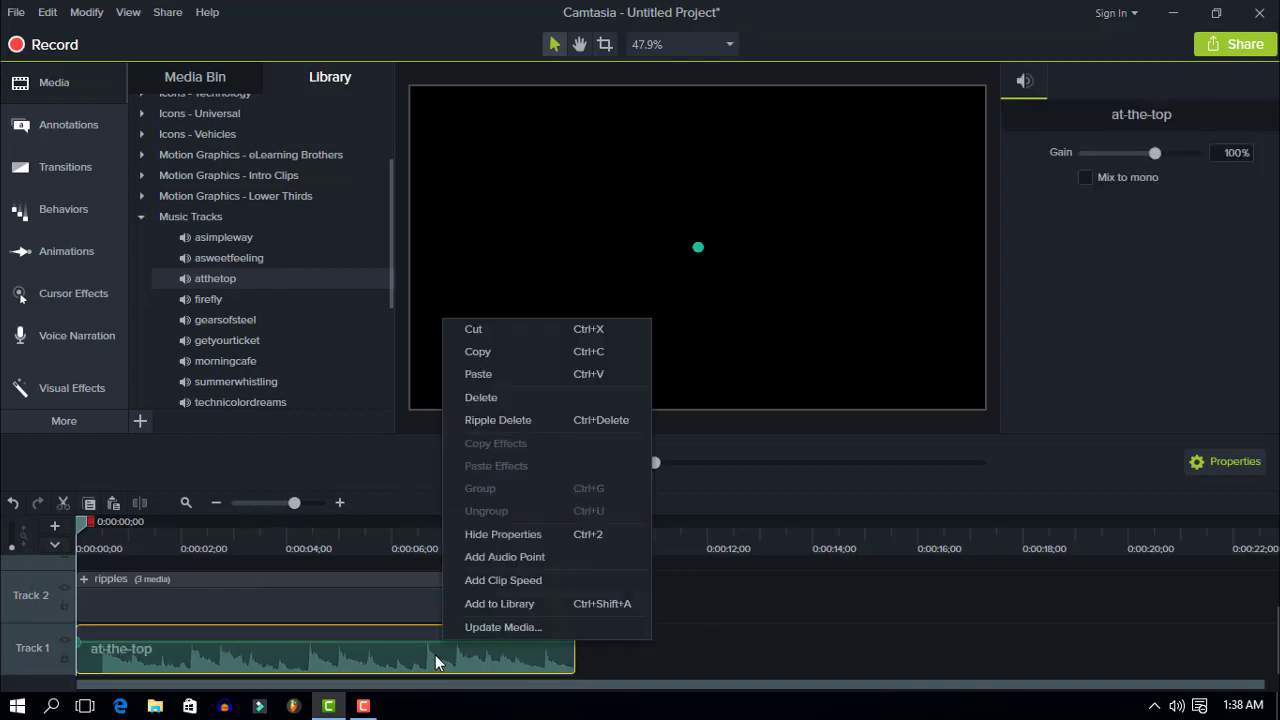
click(683, 663)
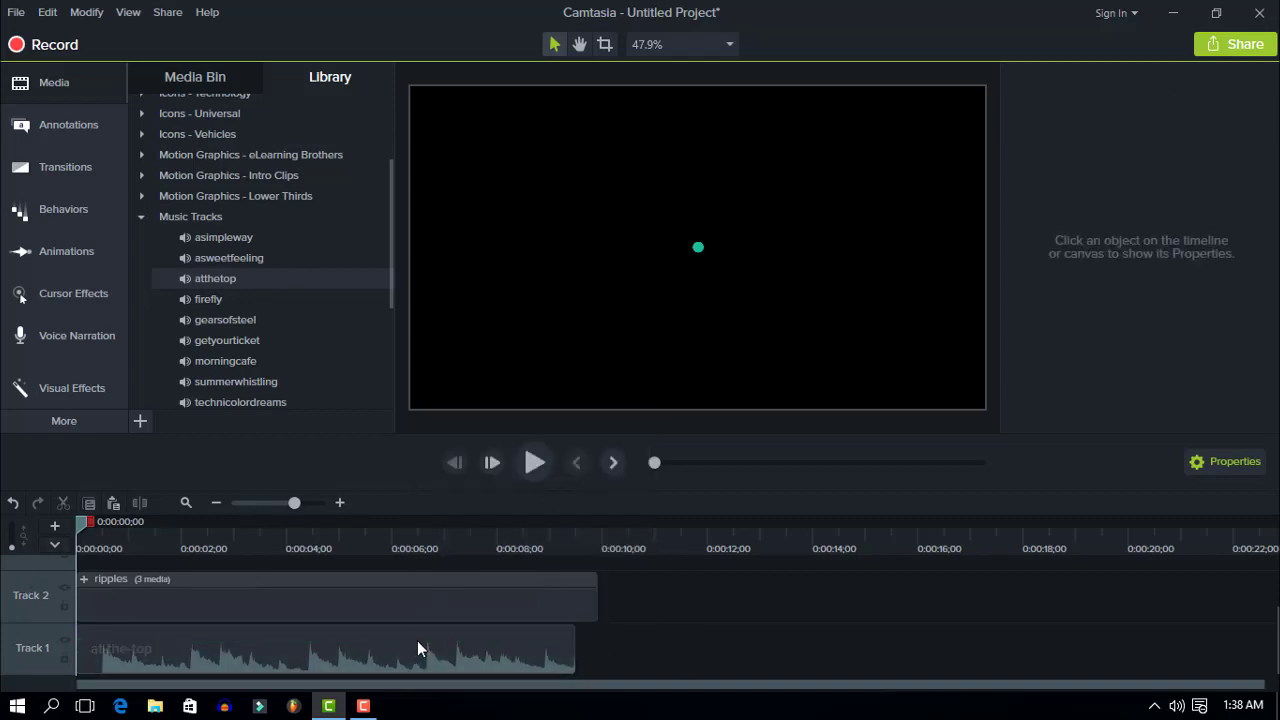
click(409, 655)
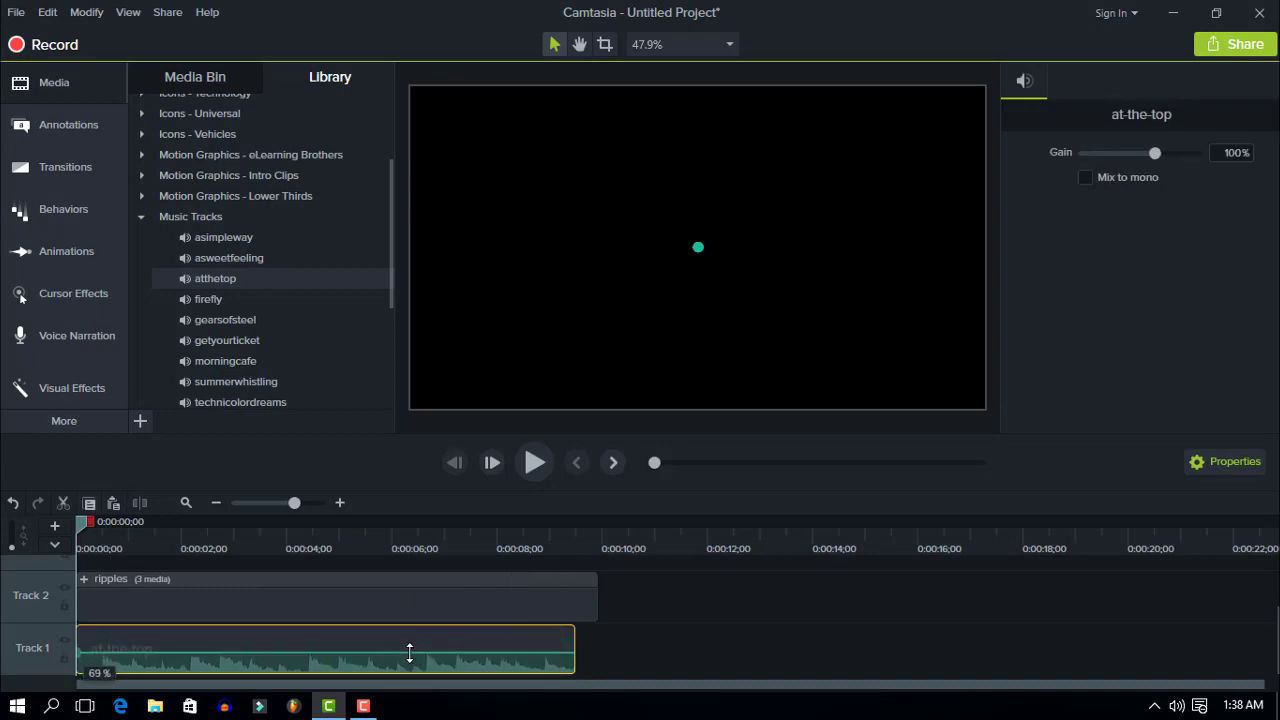
- Play the intro through with its music, return to the start, and check the system volume mixer levels
click(532, 462)
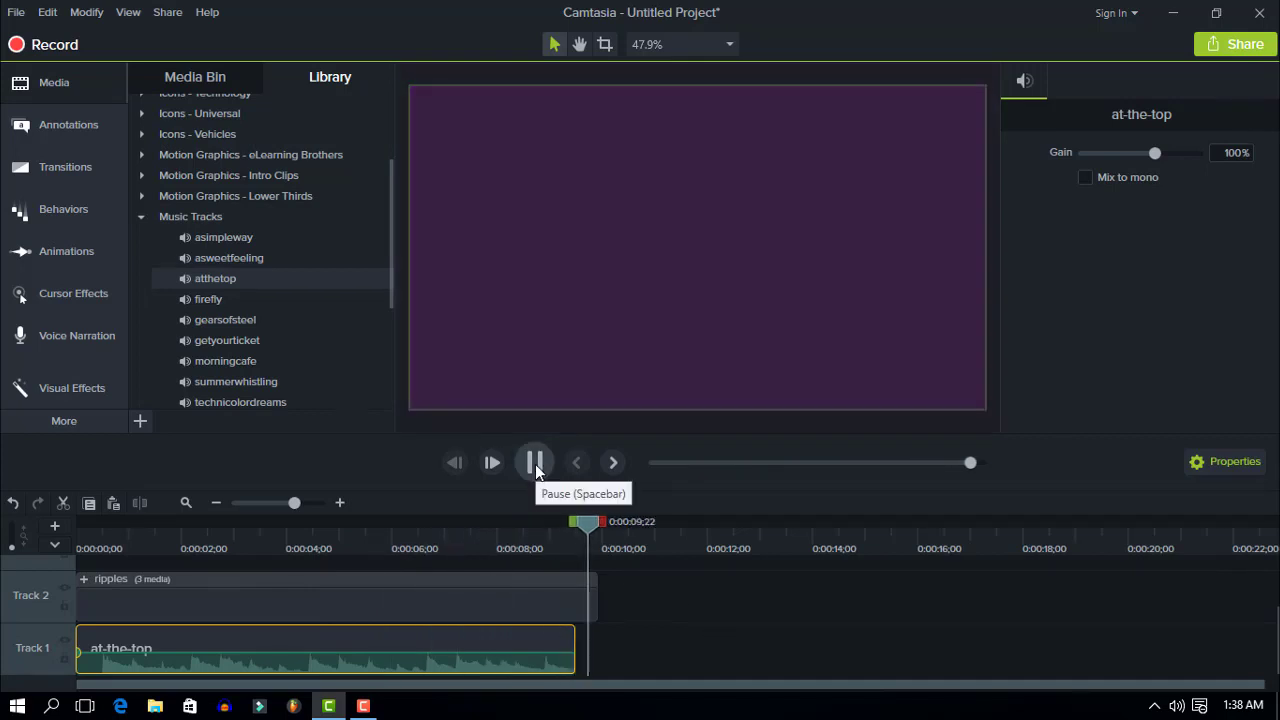
drag(594, 525, 76, 584)
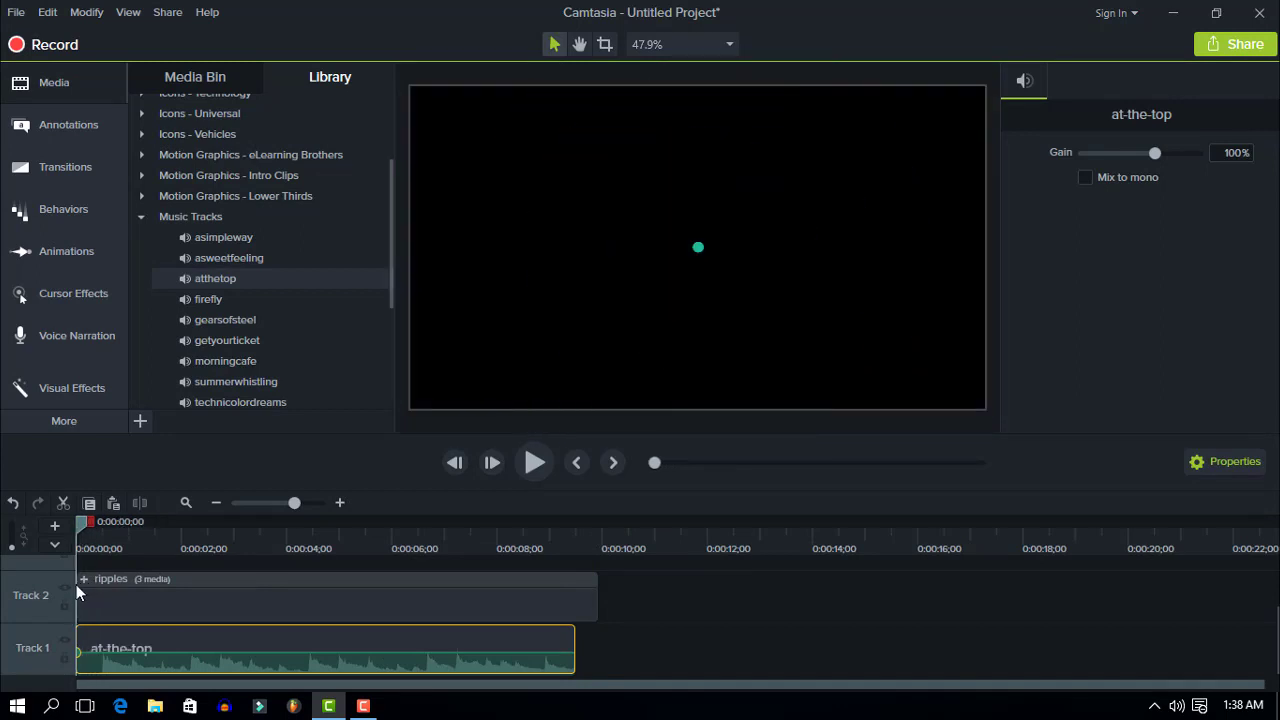
right_click(1177, 705)
click(1150, 608)
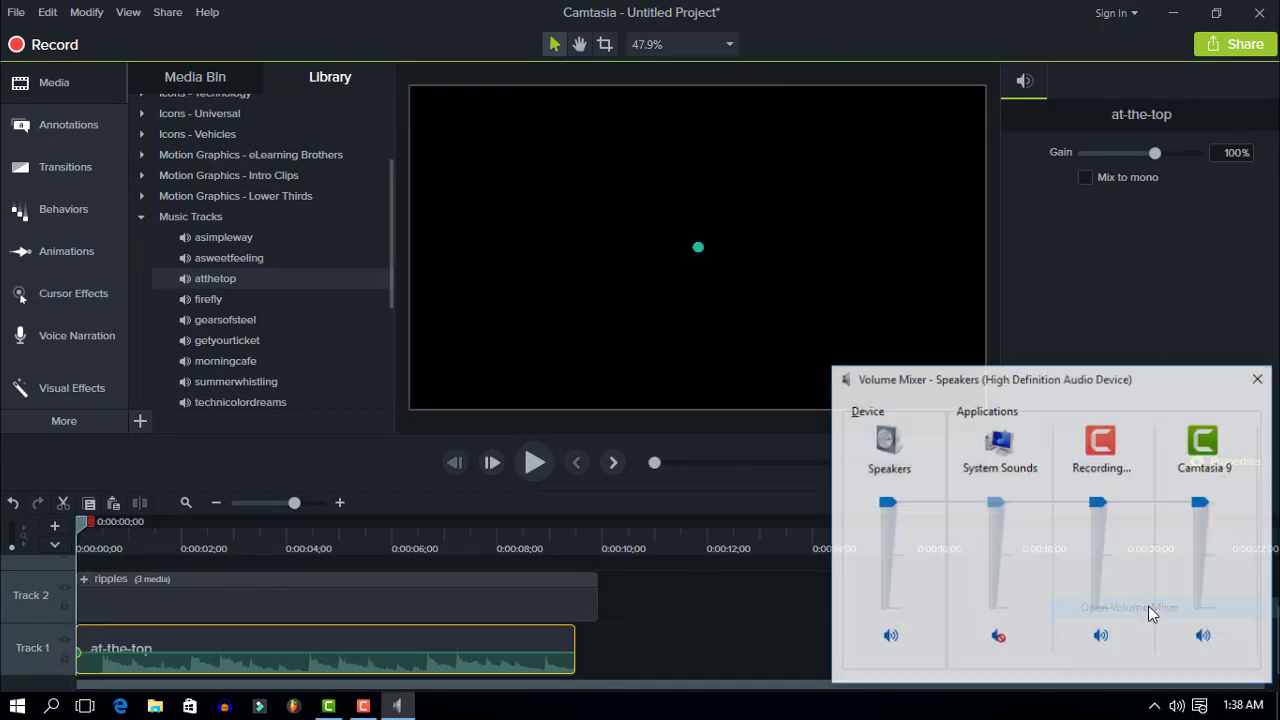
click(1258, 380)
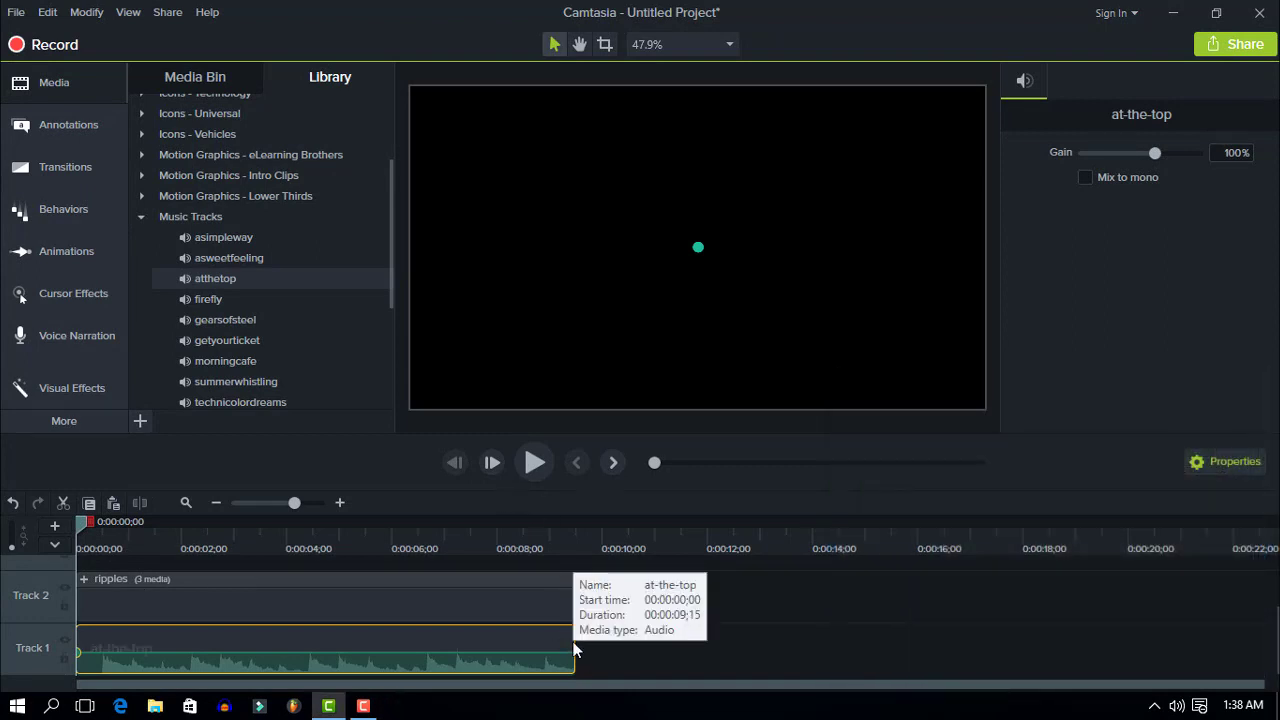
- Shorten the at-the-top audio clip to 8 seconds and play back the intro
drag(572, 636, 497, 636)
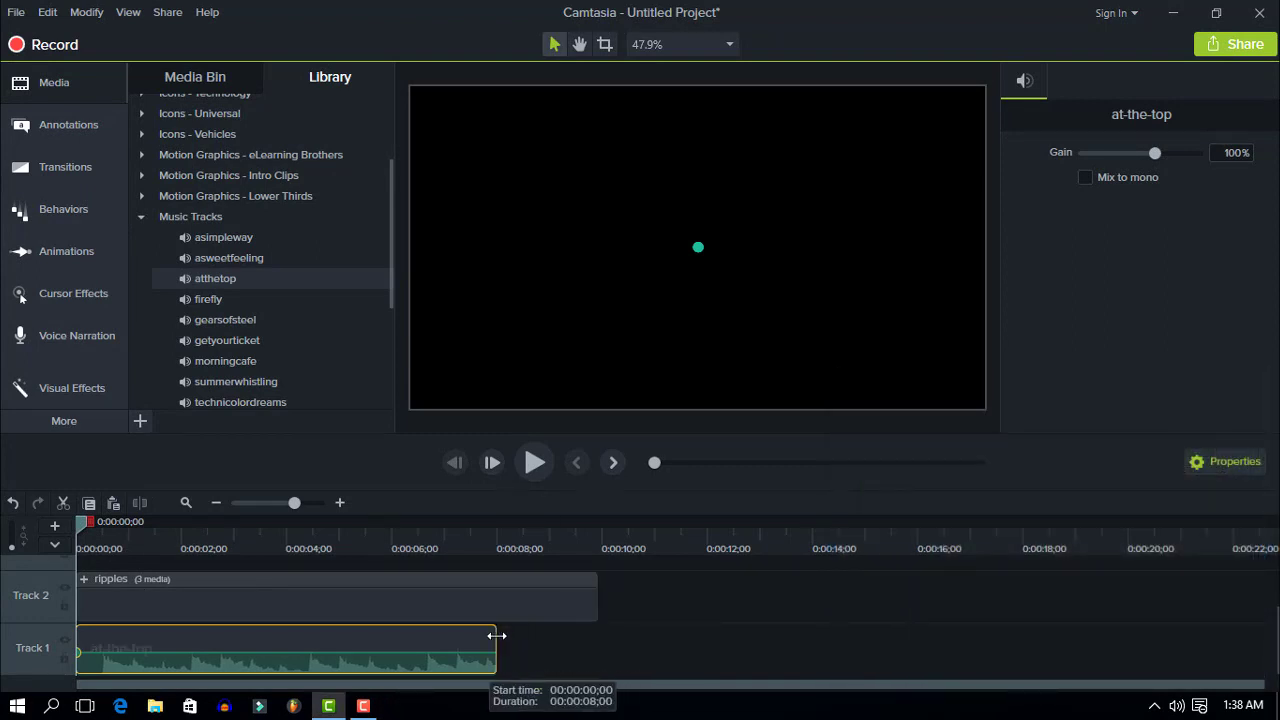
click(534, 462)
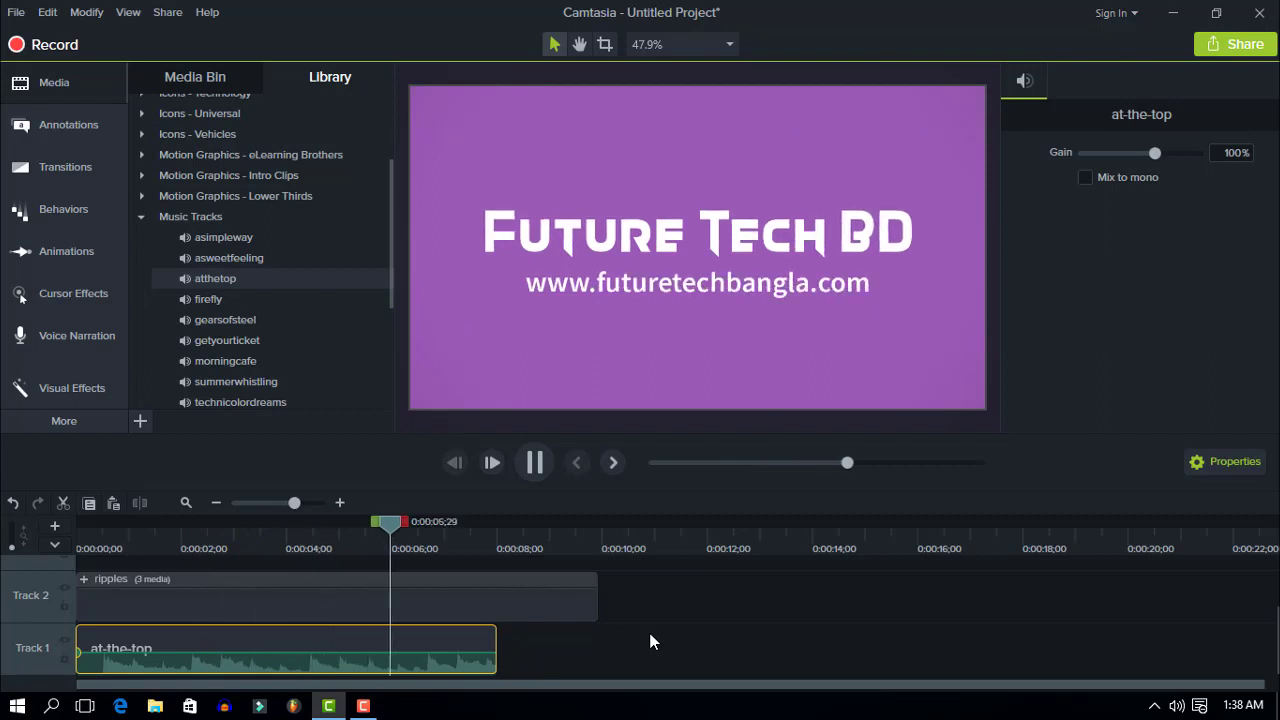
click(534, 462)
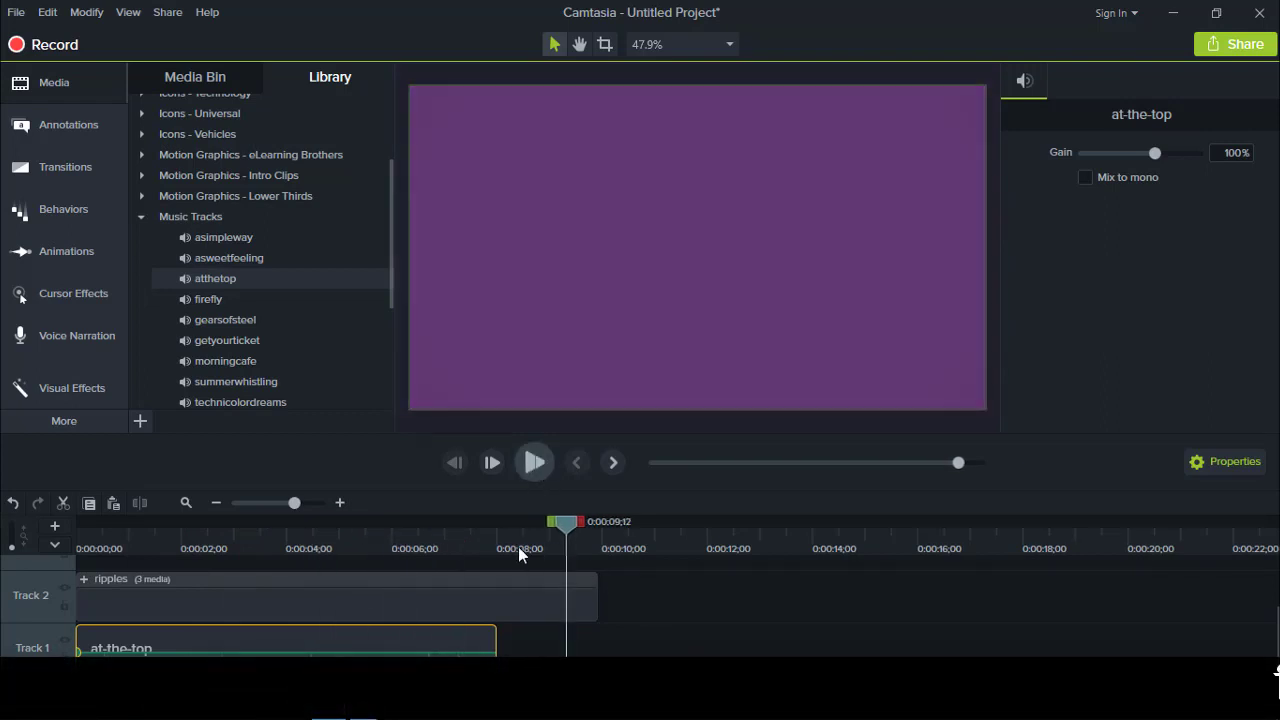
- Extend the at-the-top audio clip to the end of the ripples clip and group both clips
click(500, 638)
click(490, 638)
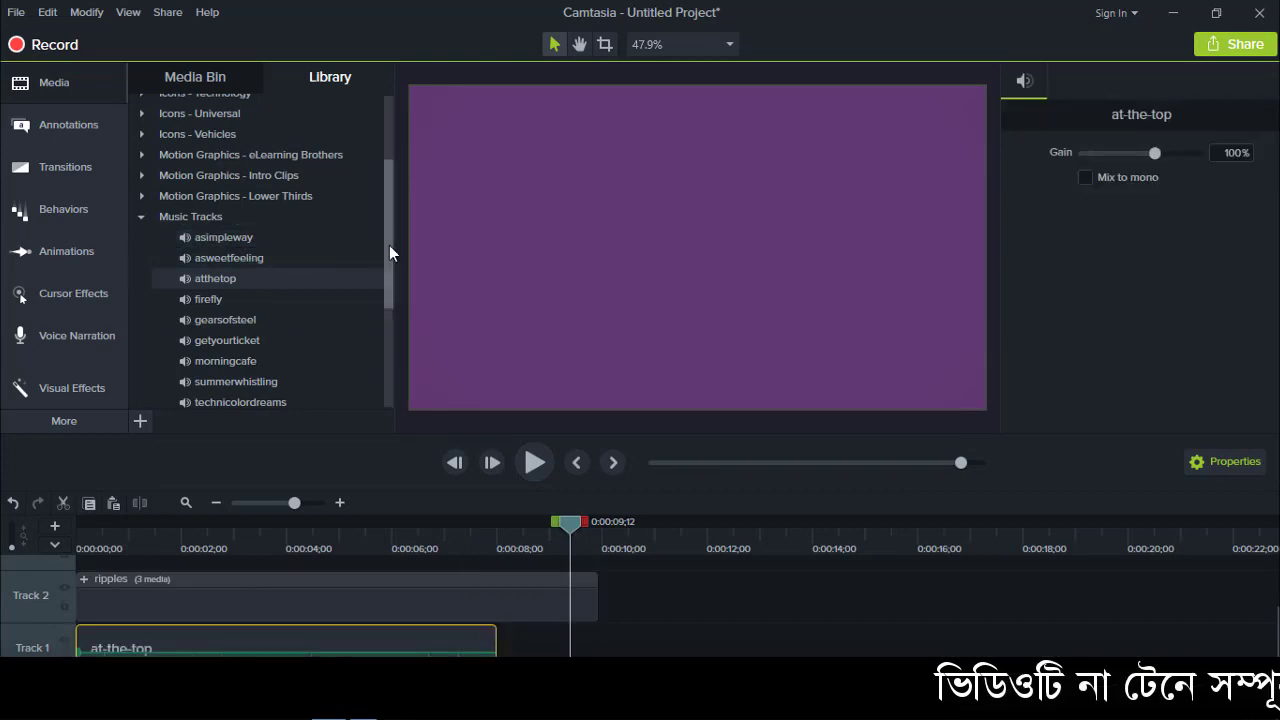
mouse_move(390, 247)
mouse_down()
mouse_move(384, 289)
mouse_move(385, 272)
mouse_up()
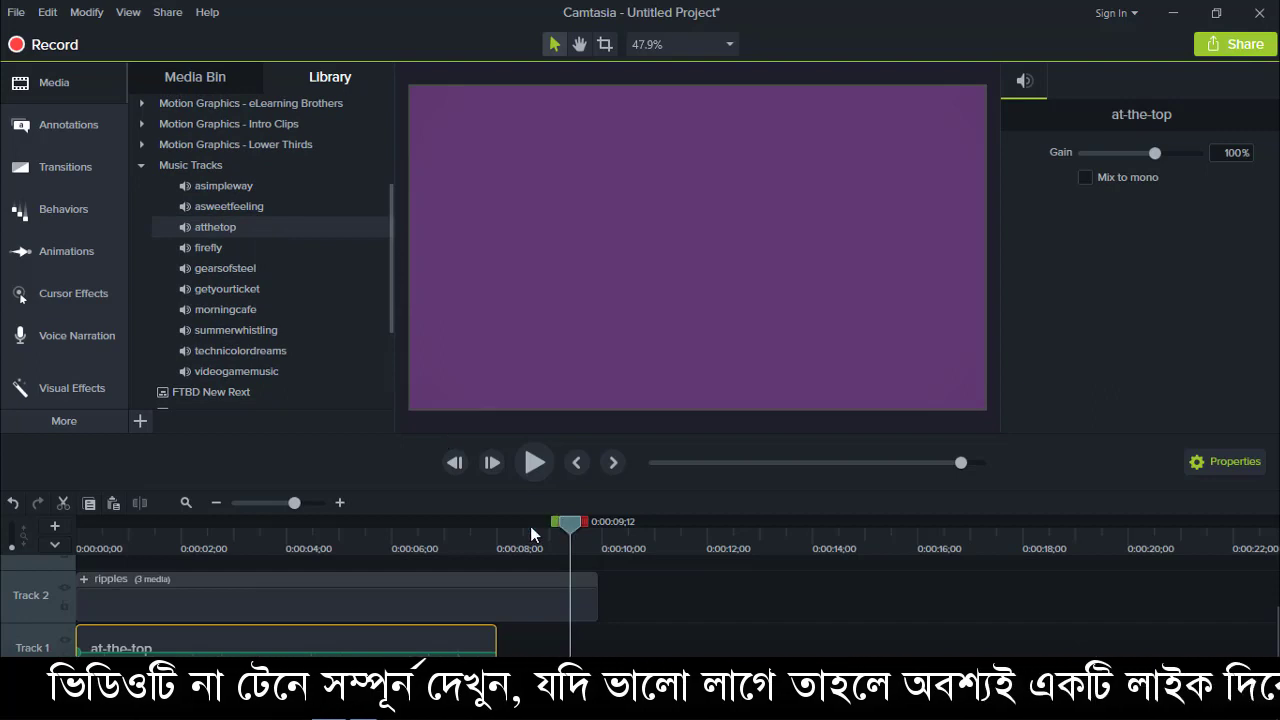
drag(532, 534, 82, 530)
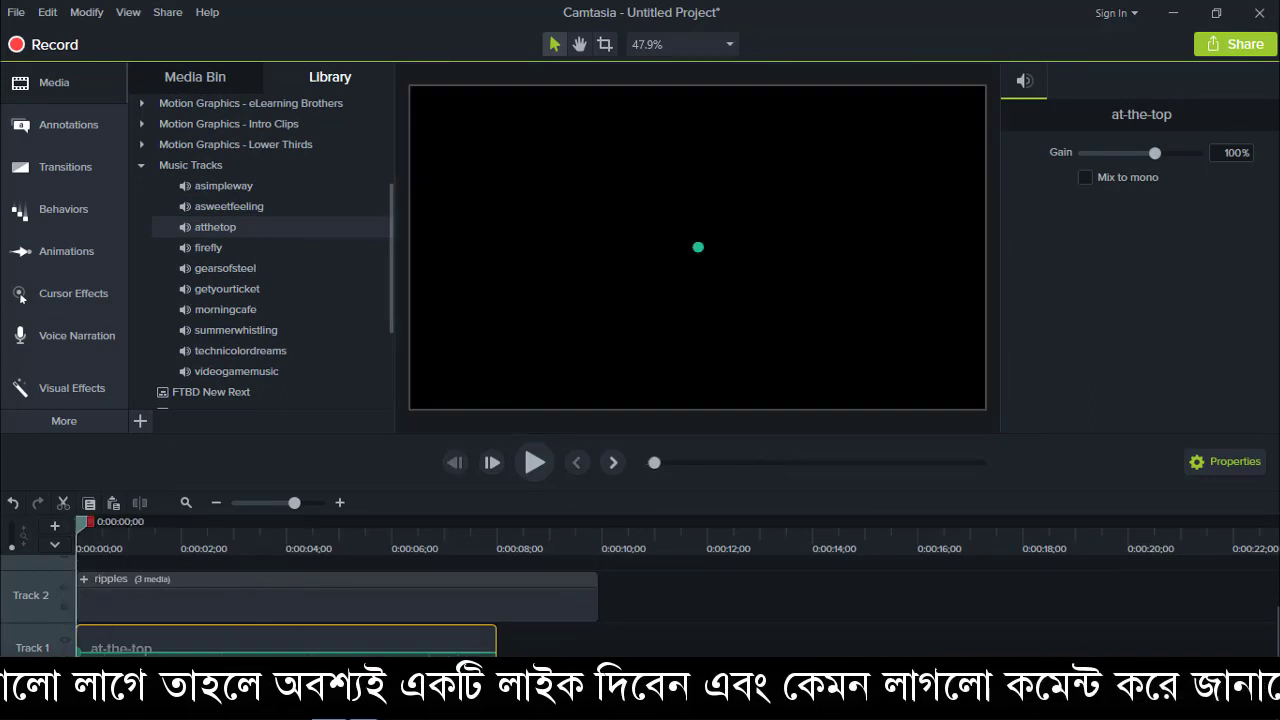
drag(496, 637, 593, 634)
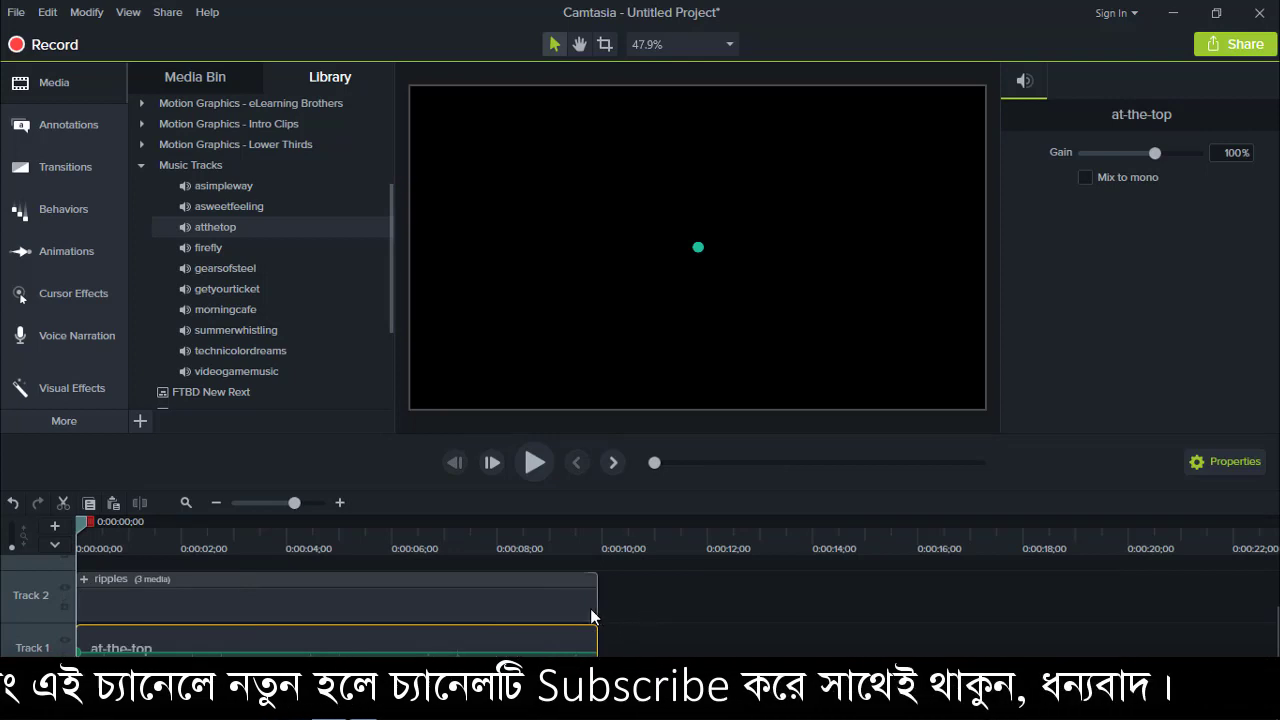
ctrl+click(558, 597)
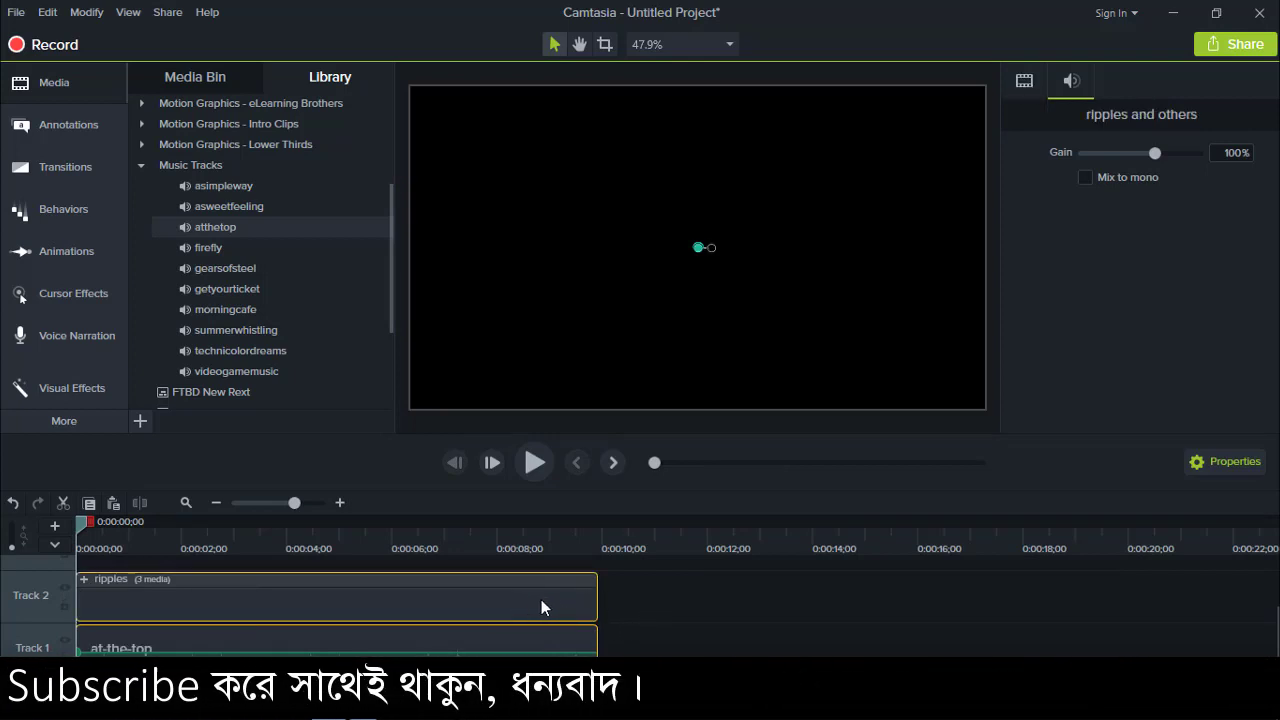
key(ctrl+g)
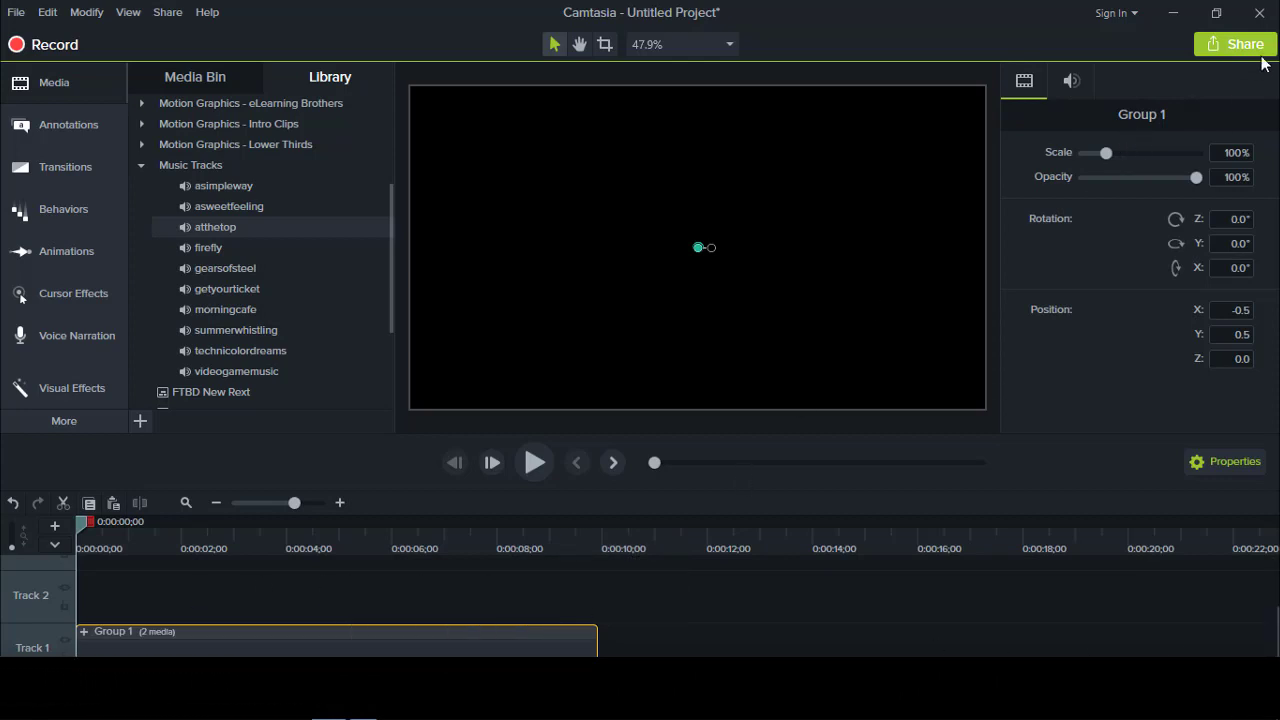
- Start a local file production of the intro with the MP4 with Smart Player (up to 1080p) preset
click(1228, 47)
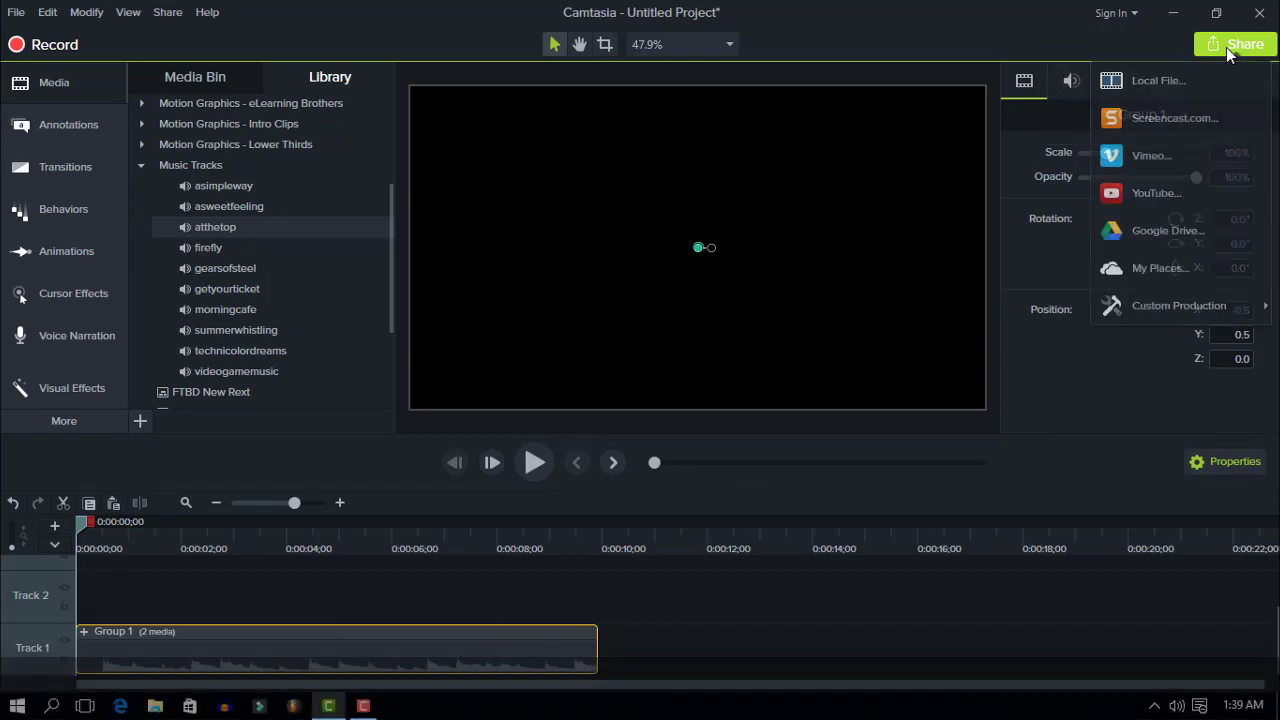
click(1147, 84)
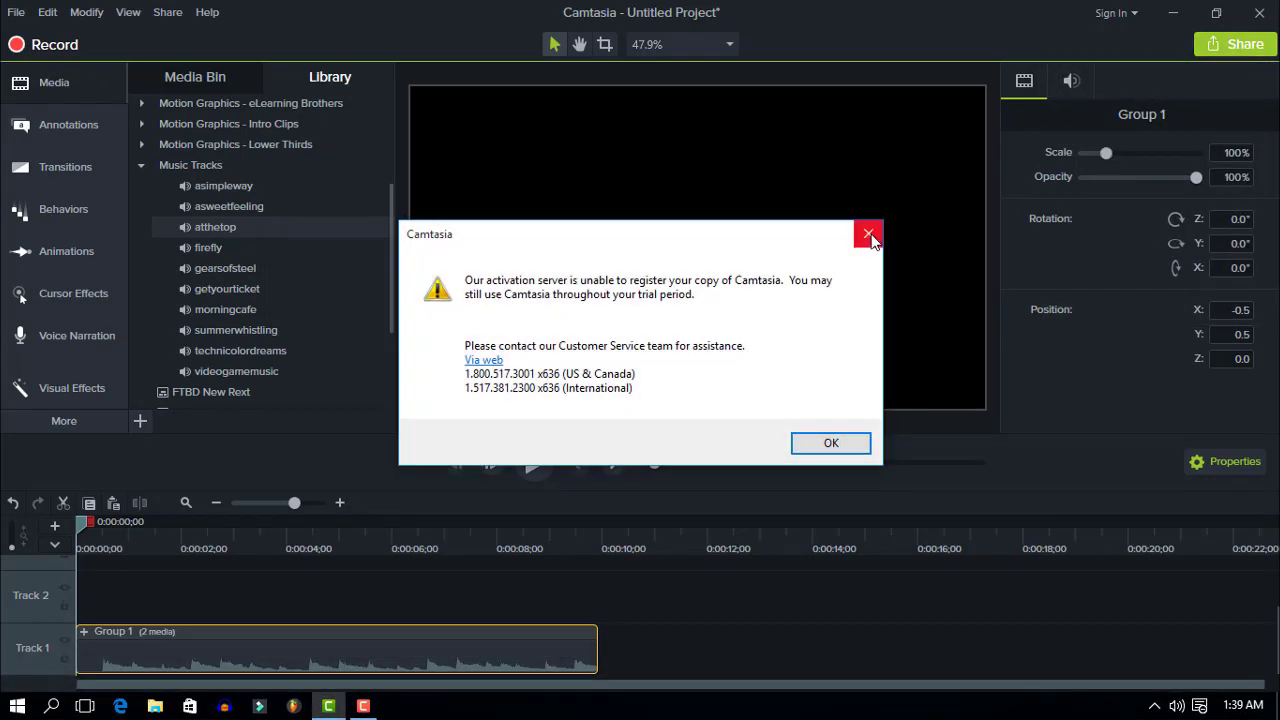
click(869, 236)
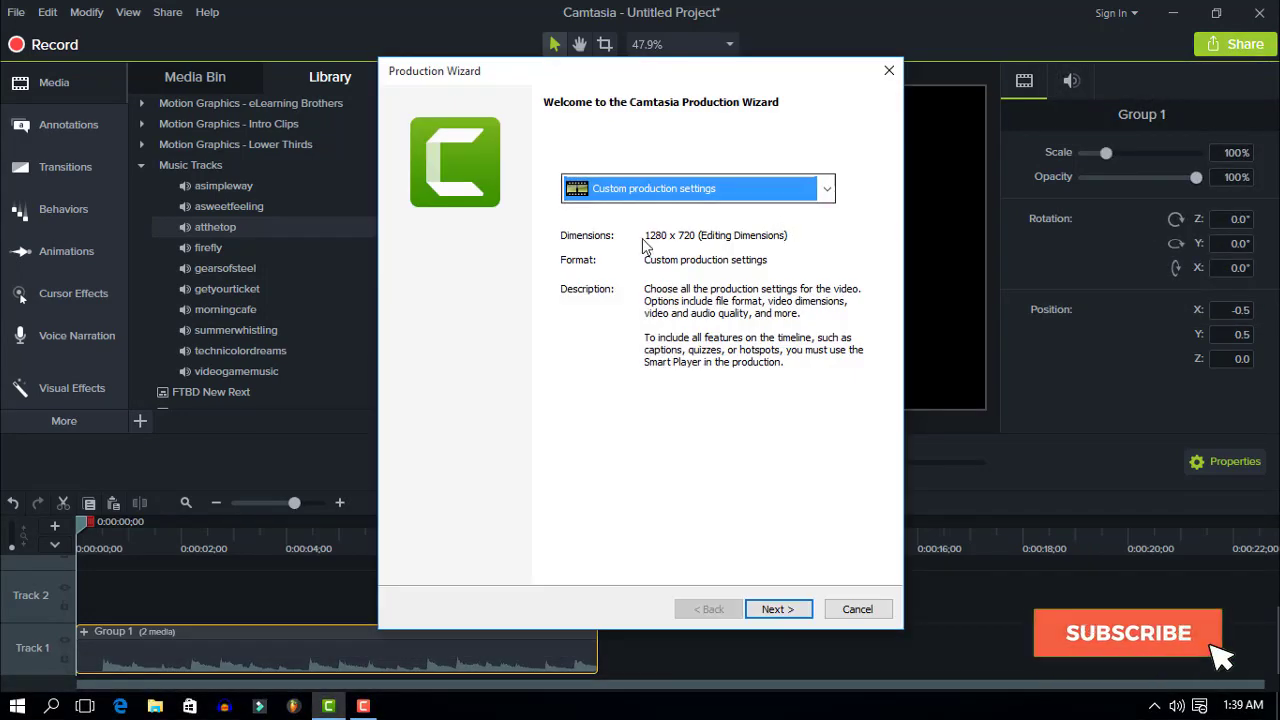
click(833, 199)
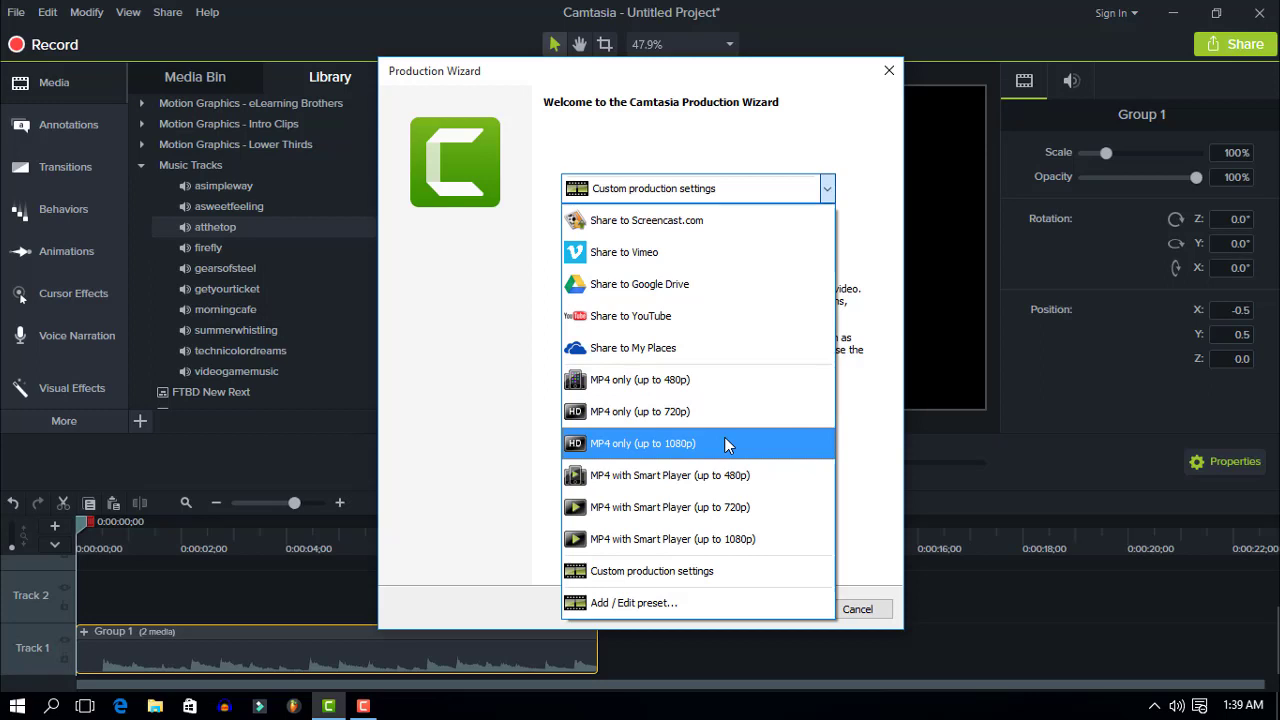
click(716, 545)
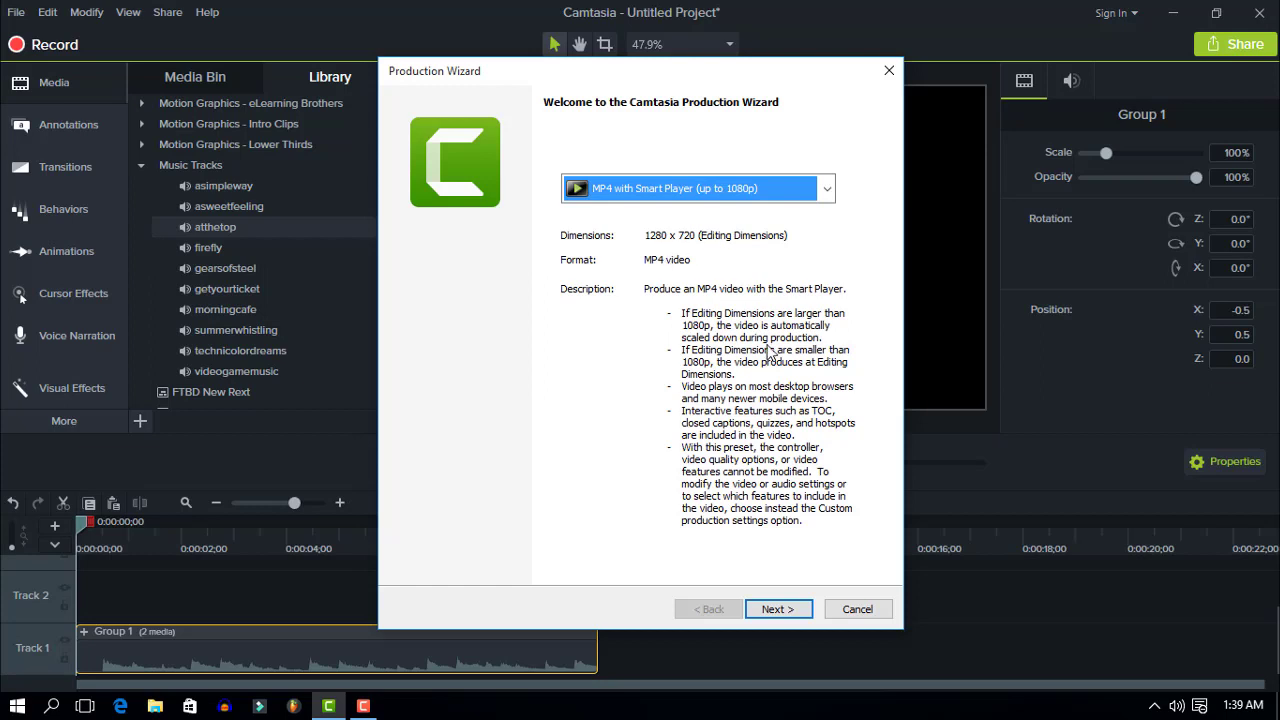
click(777, 607)
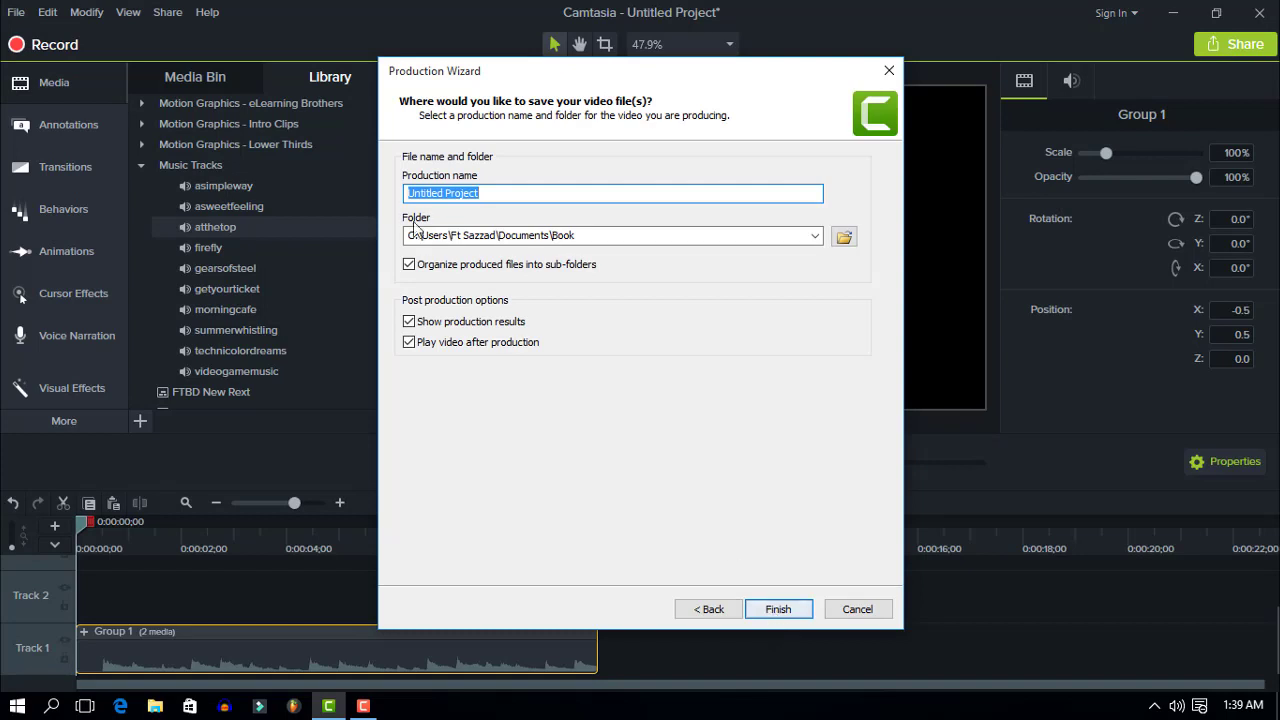
- Name the production My Channel Intro, set its destination to the Documents folder, and produce the video
key(BackSpace)
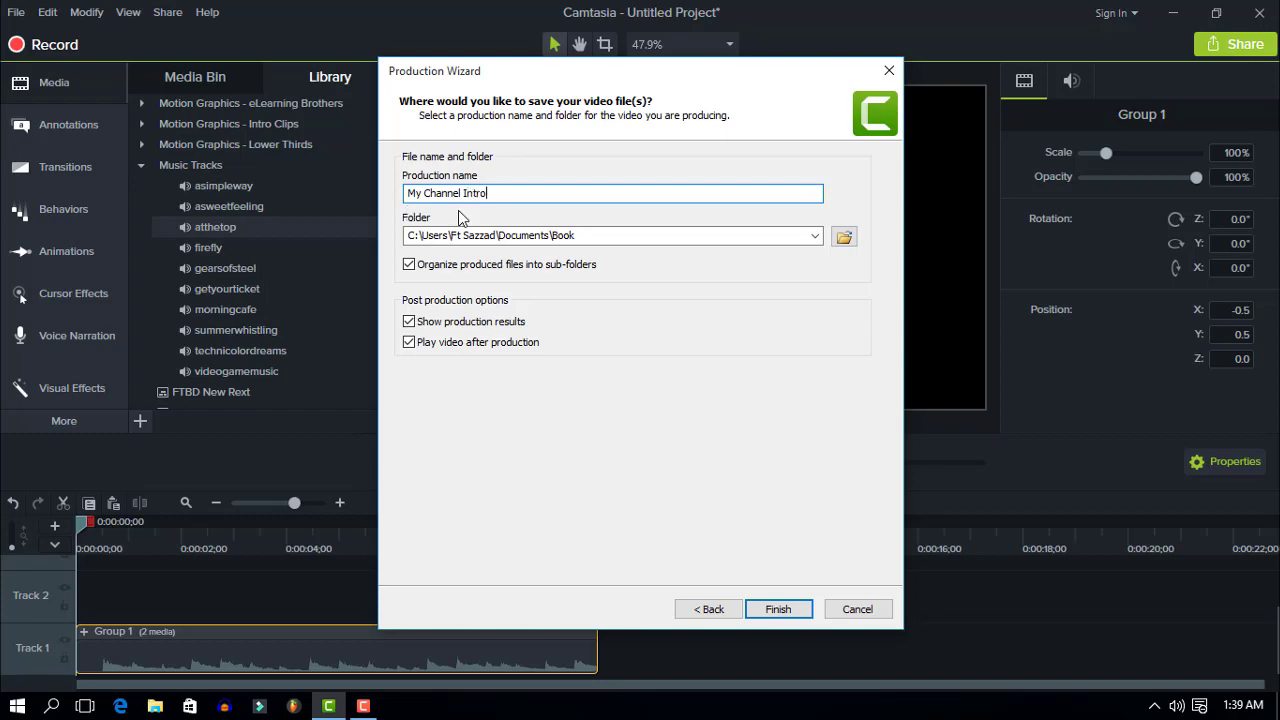
click(844, 236)
click(50, 172)
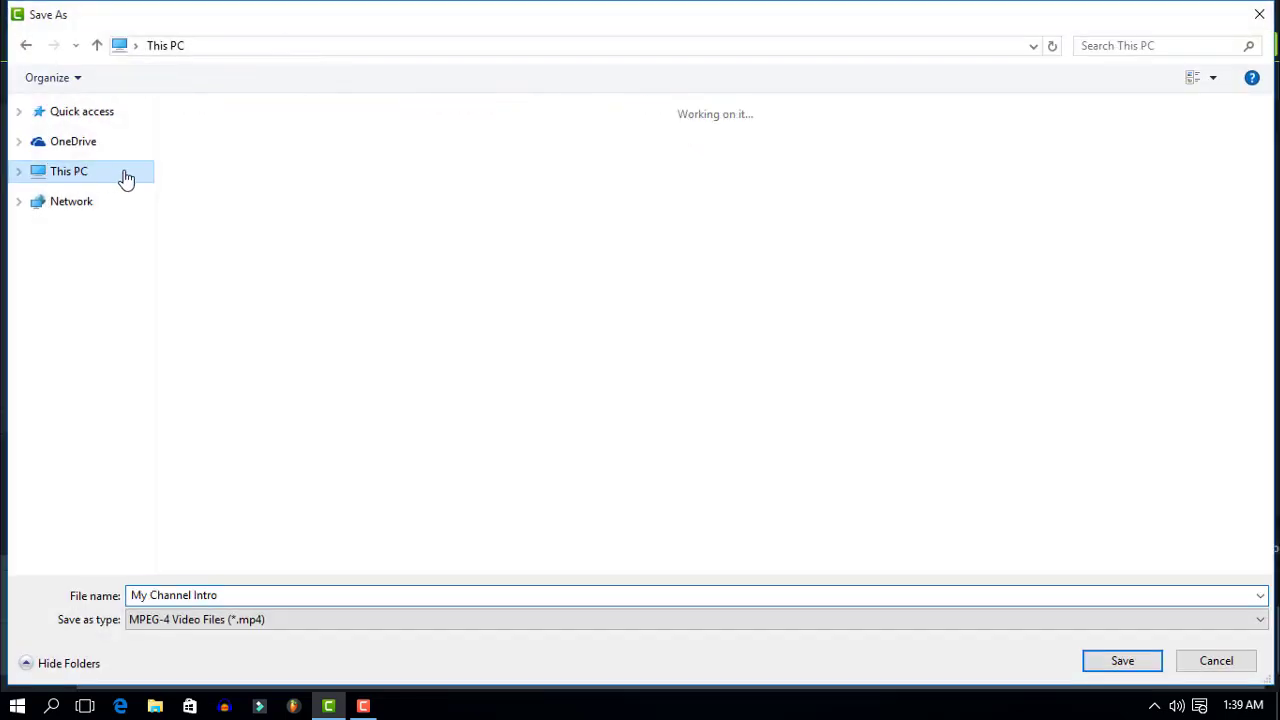
click(343, 155)
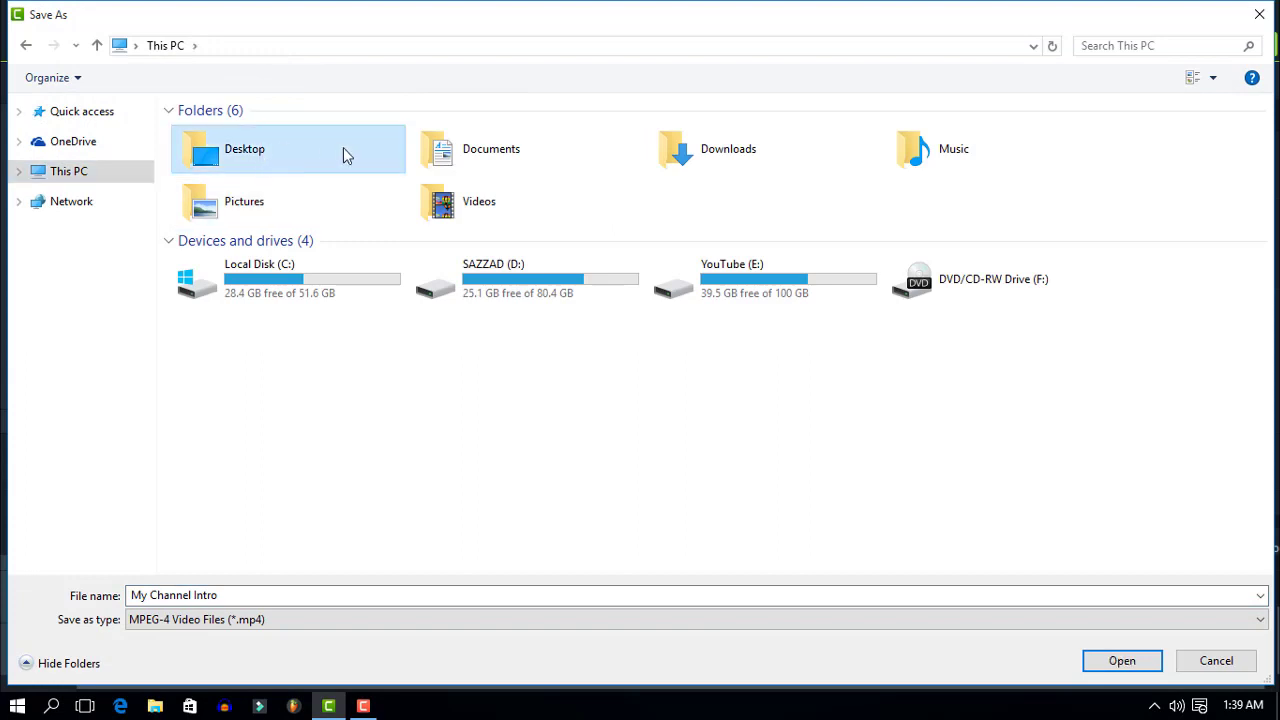
double_click(523, 149)
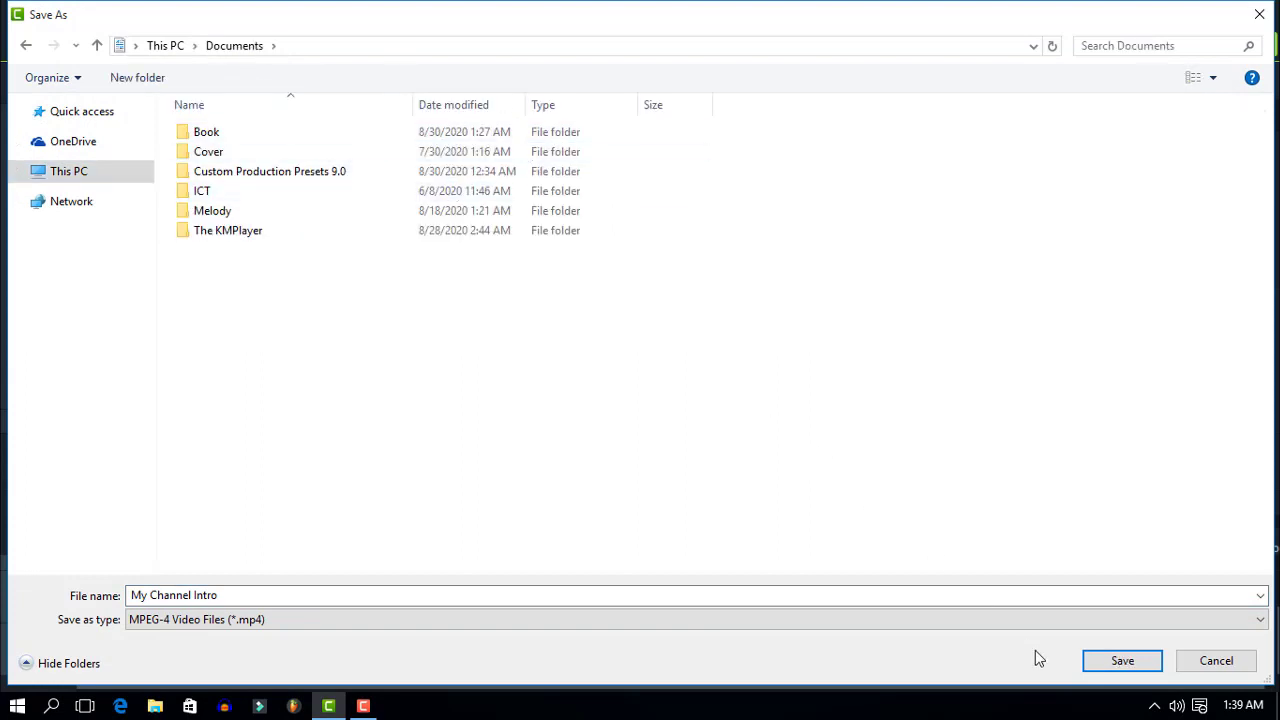
click(1118, 662)
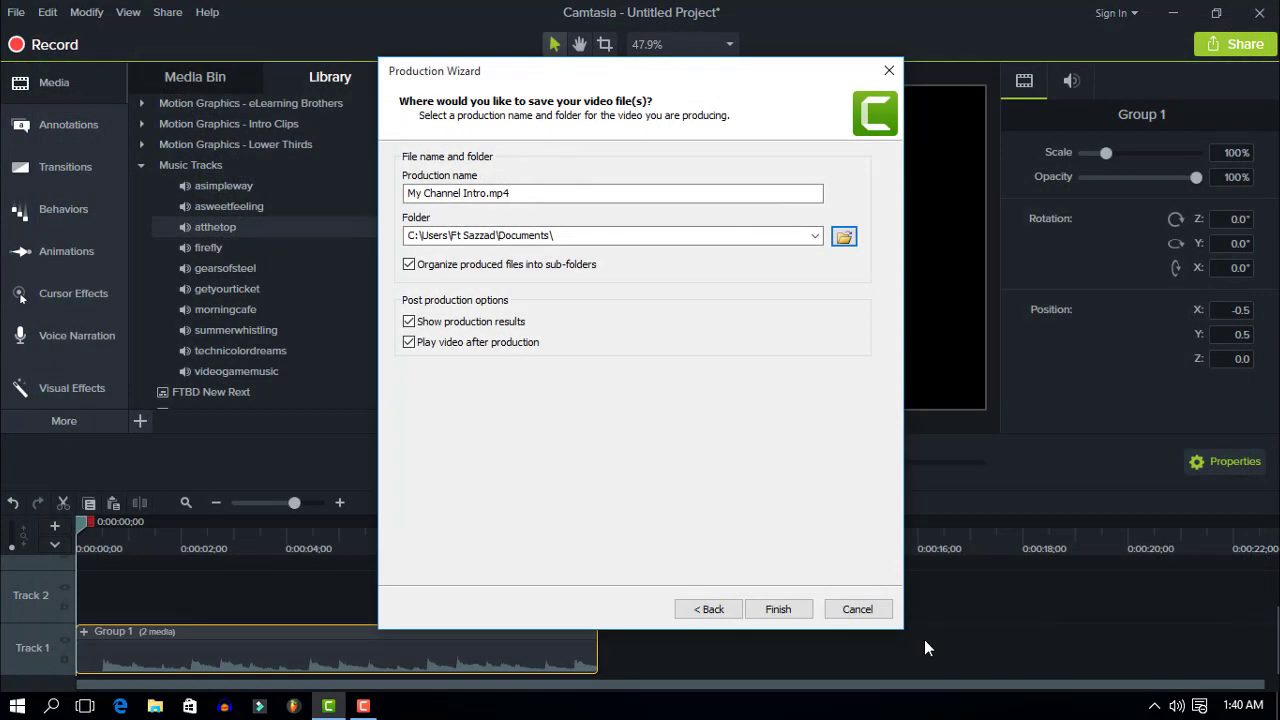
click(779, 610)
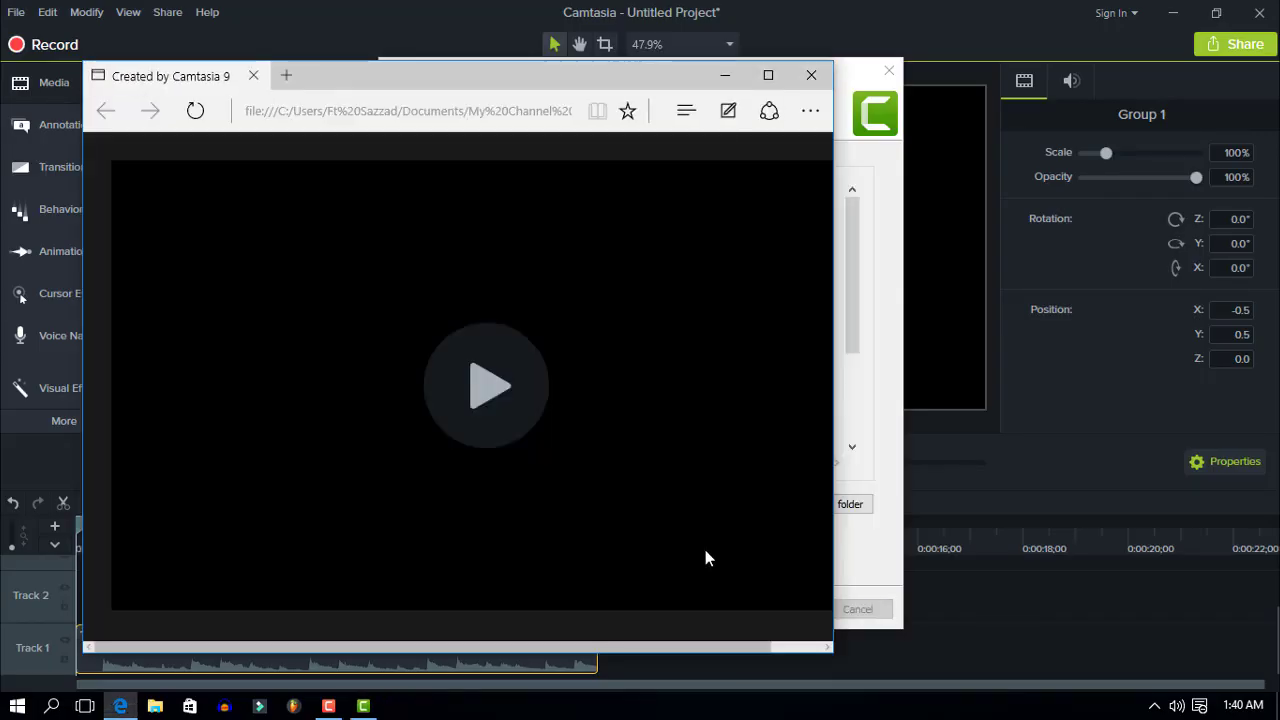
- Dismiss the browser preview, open the production folder, and delete everything in it except the My Channel Intro video file
click(811, 75)
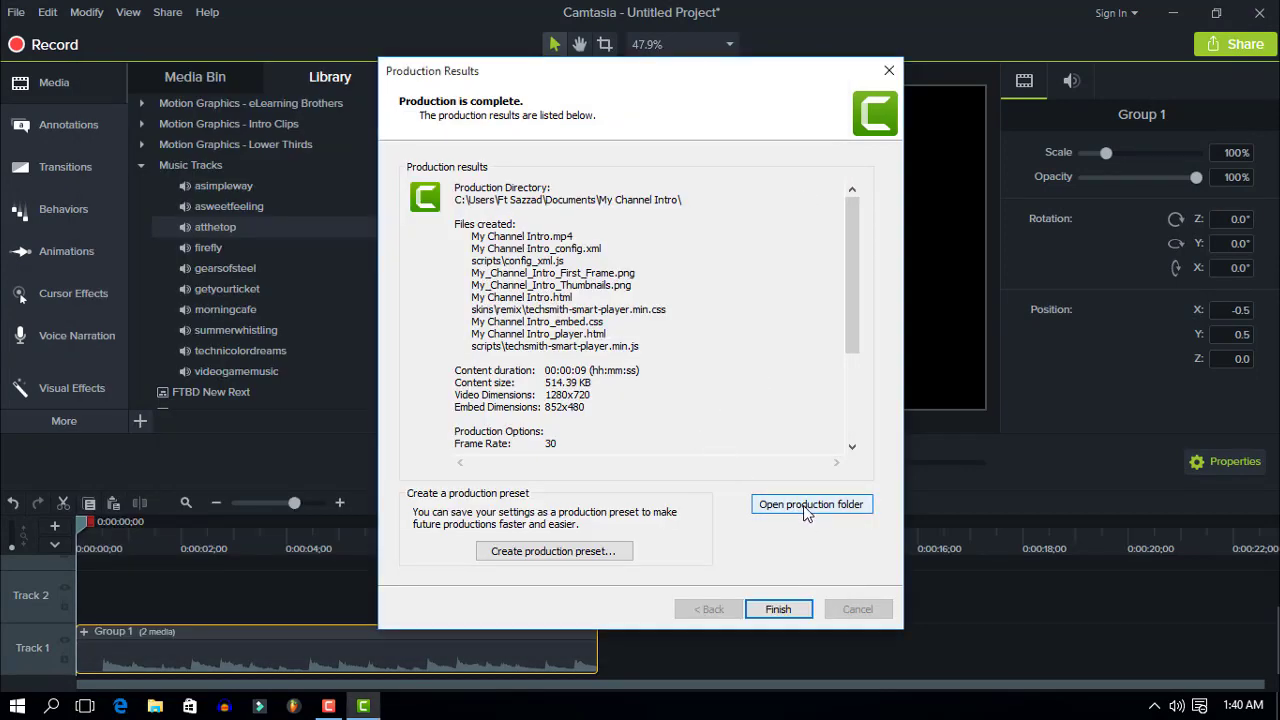
click(808, 506)
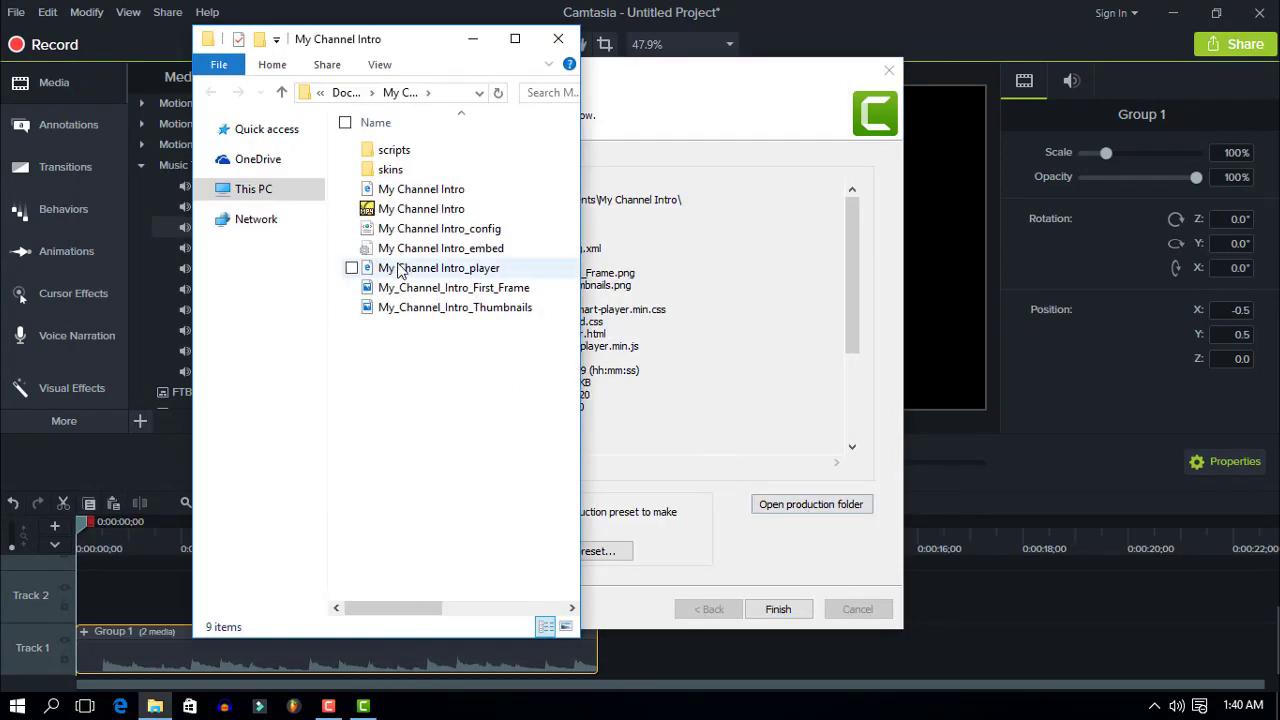
click(400, 213)
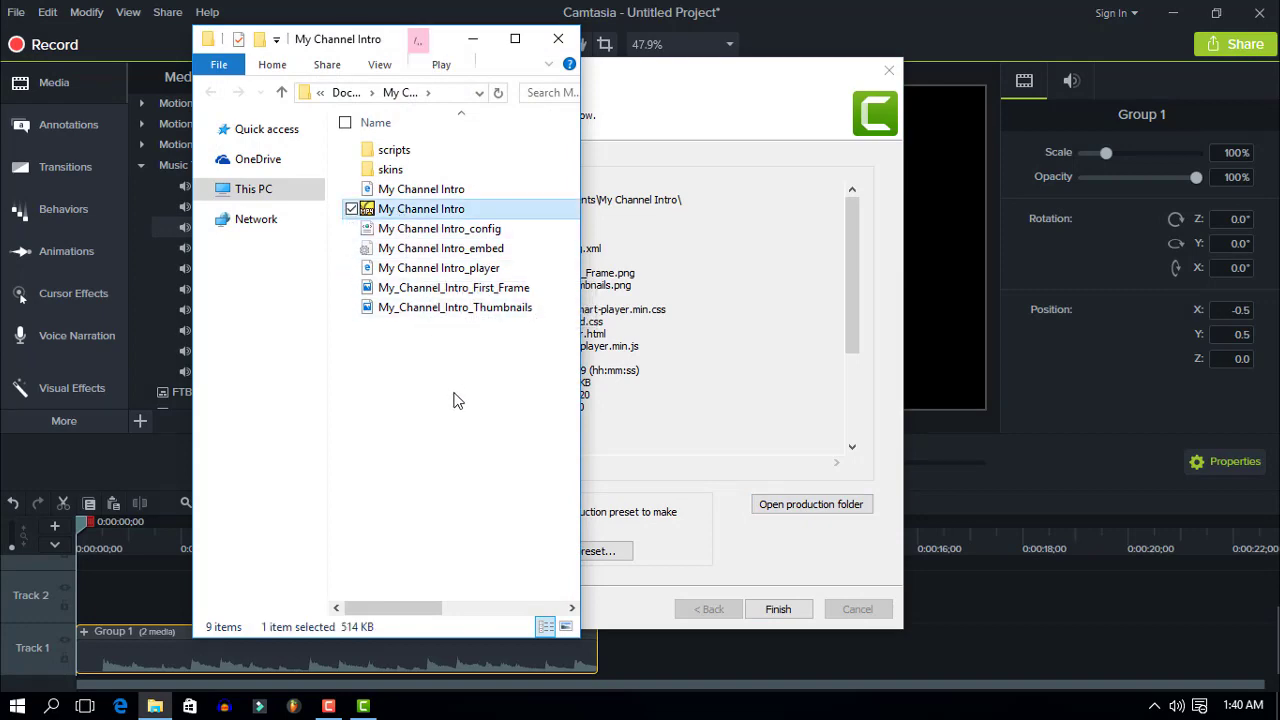
drag(480, 325, 497, 5)
key(Delete)
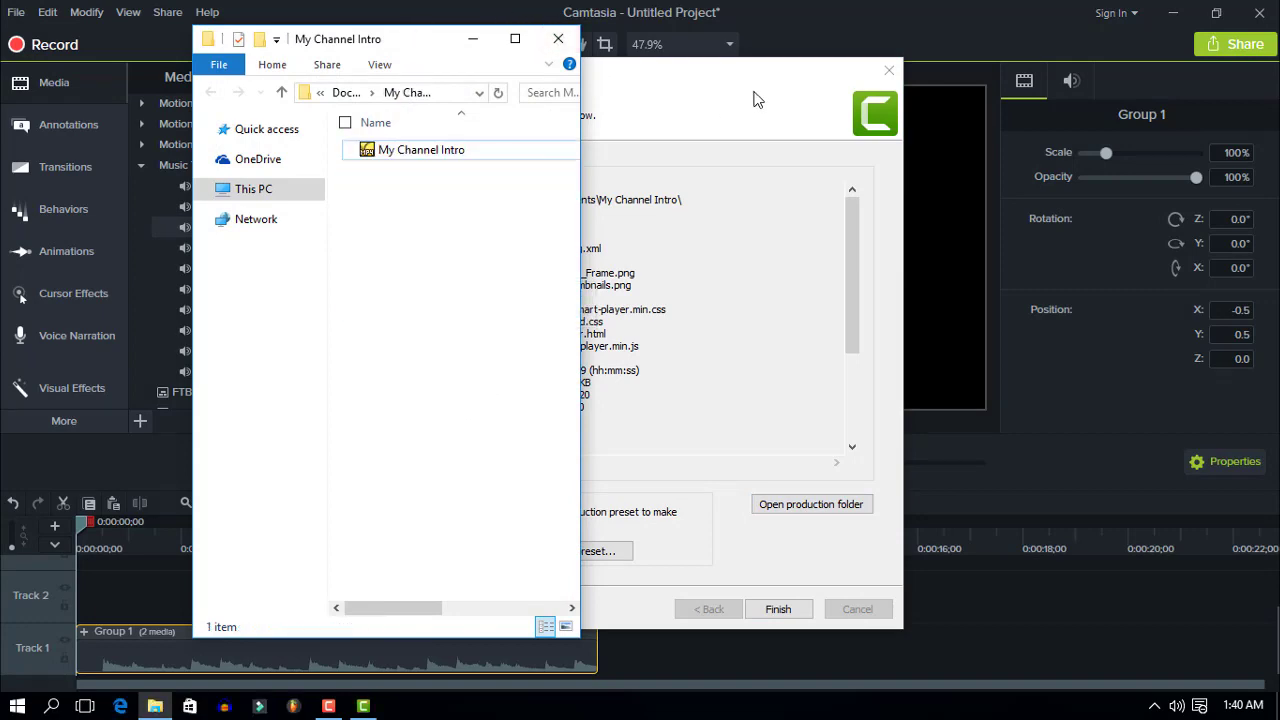
- Close the production results, minimize the editor, and play the exported My Channel Intro video in KMPlayer
click(889, 70)
click(1173, 13)
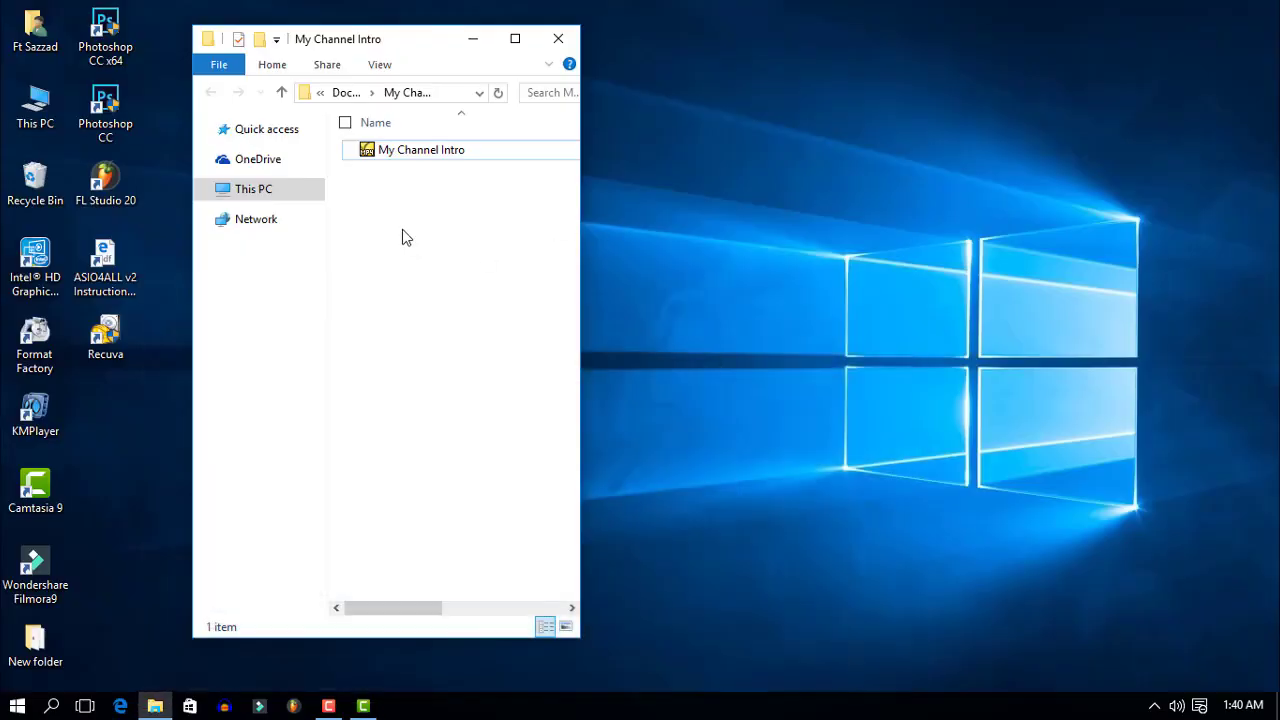
drag(403, 47, 348, 57)
double_click(362, 158)
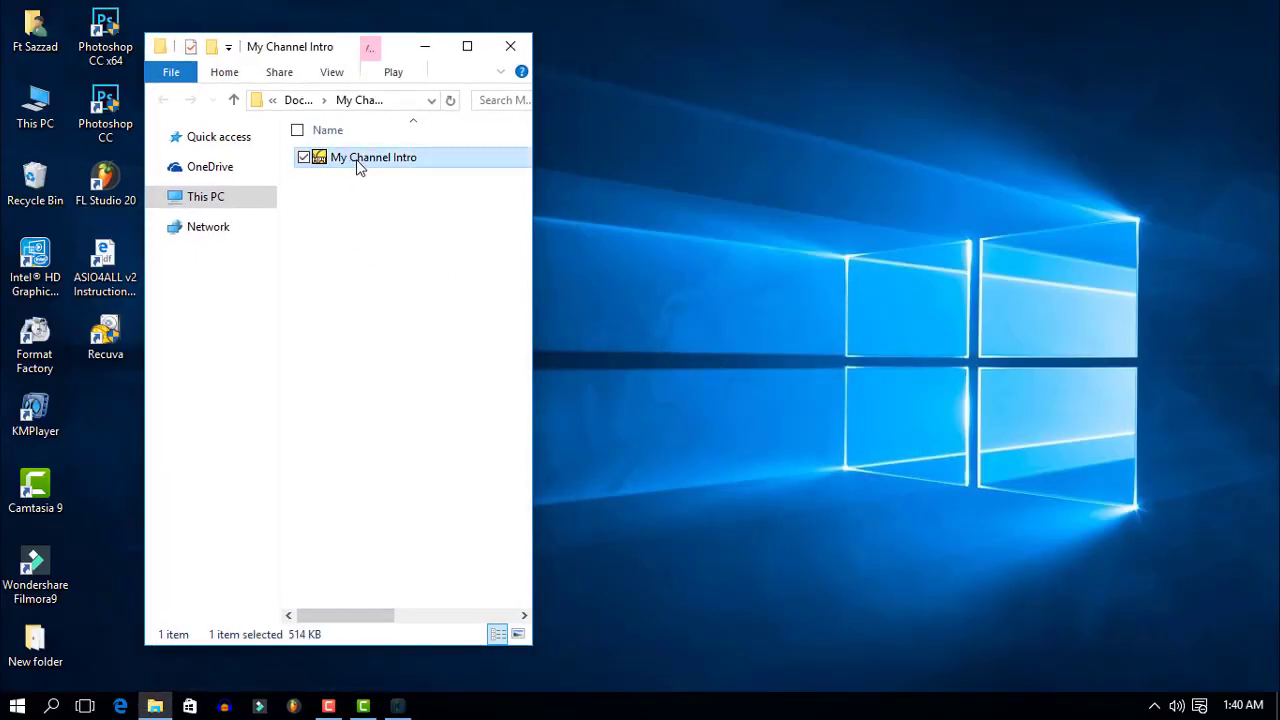
click(626, 478)
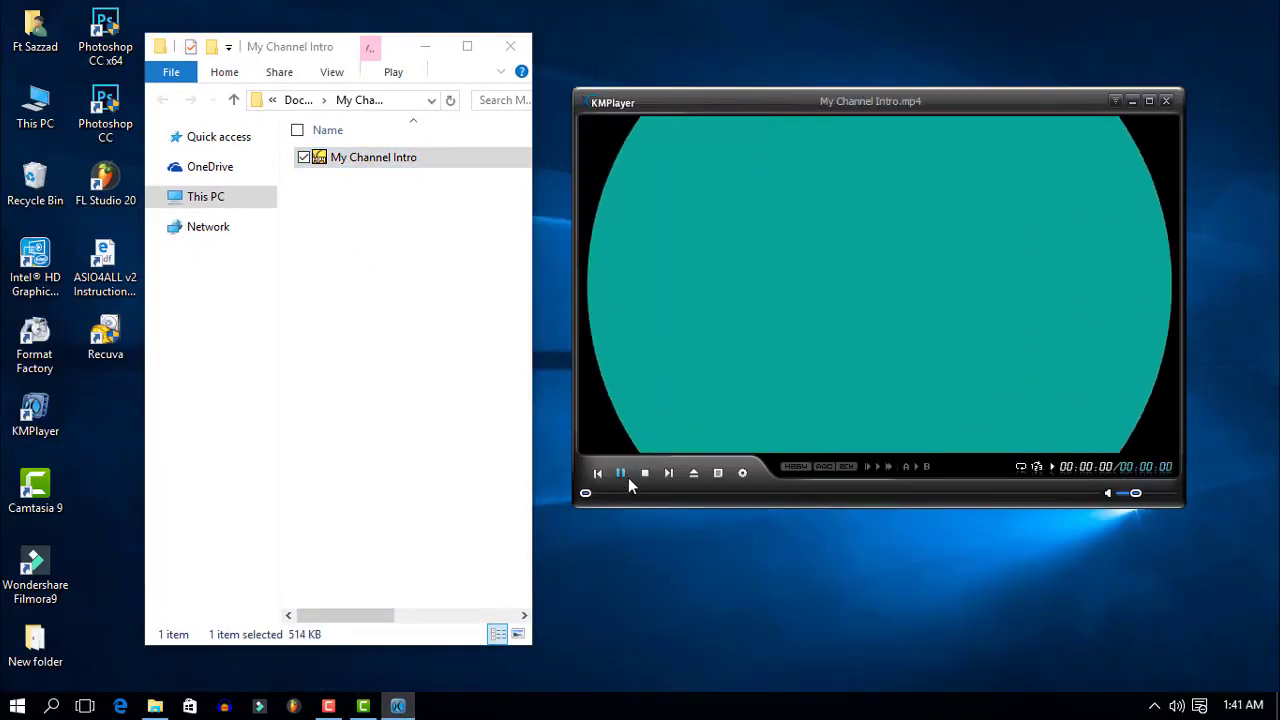